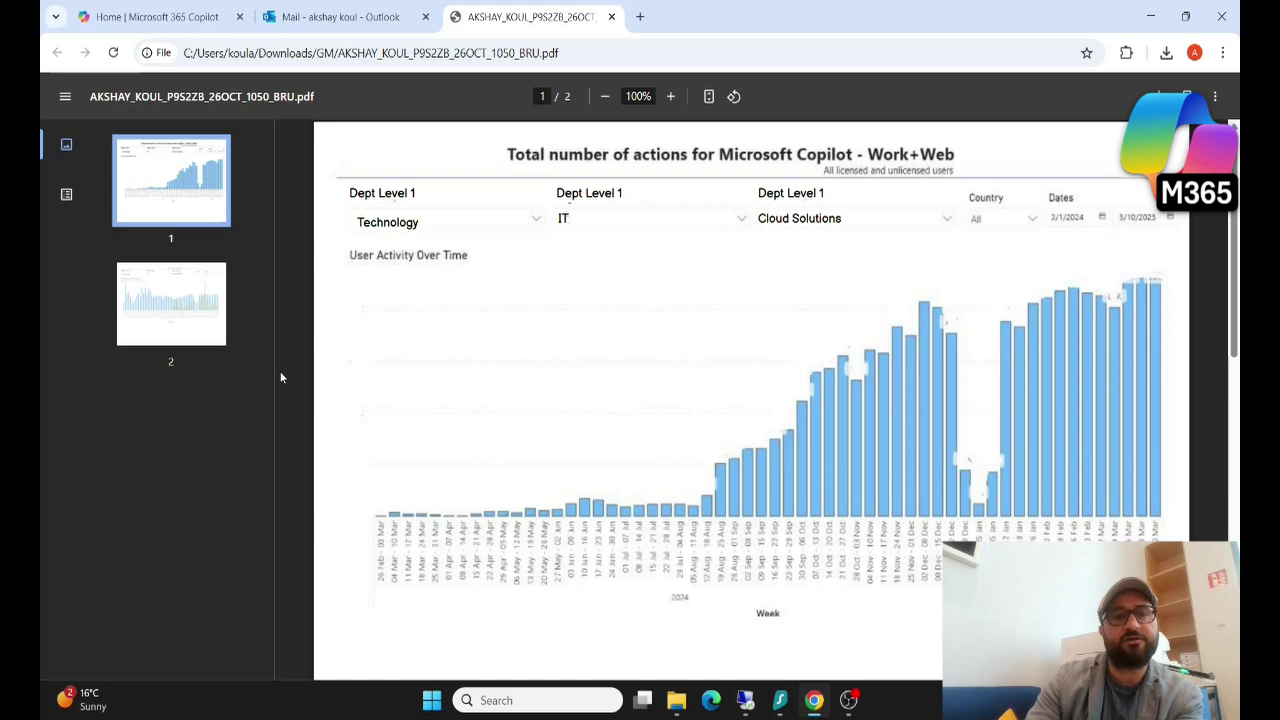
# Compare the total Copilot actions chart on page 1 of the PDF report with the average user activity chart on page 2.
pyautogui.click(183, 314)
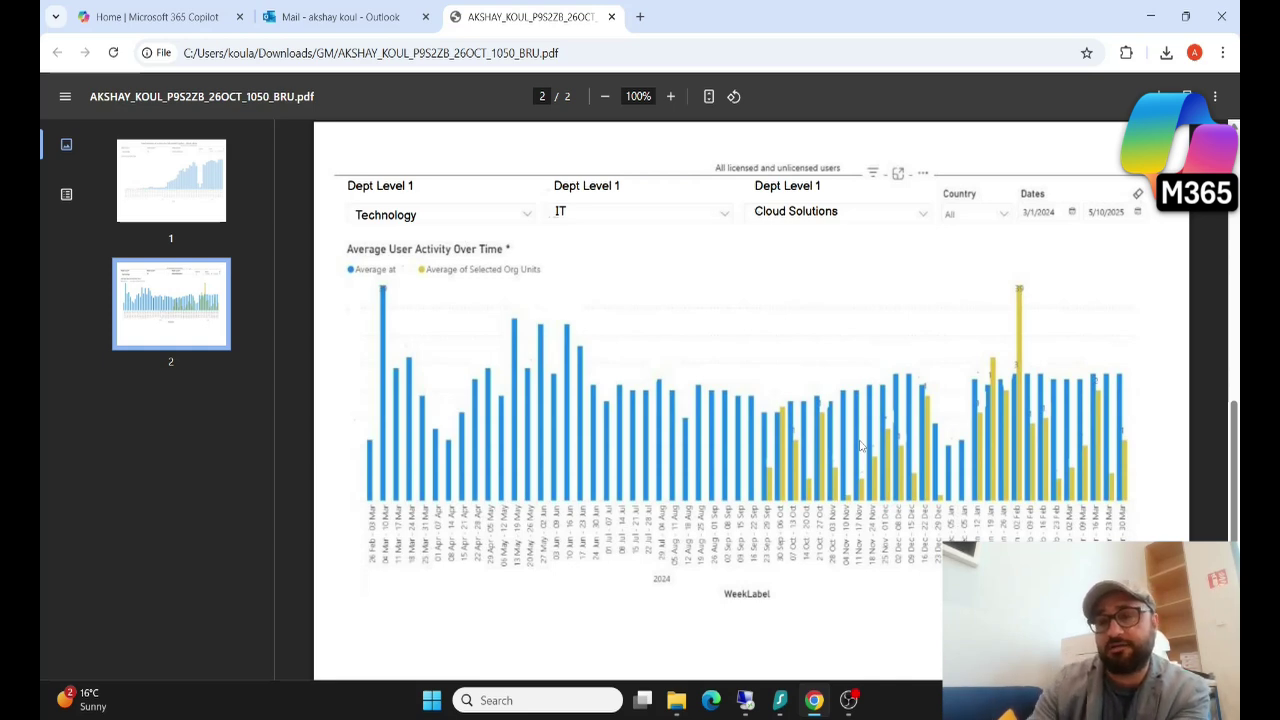
pyautogui.click(196, 204)
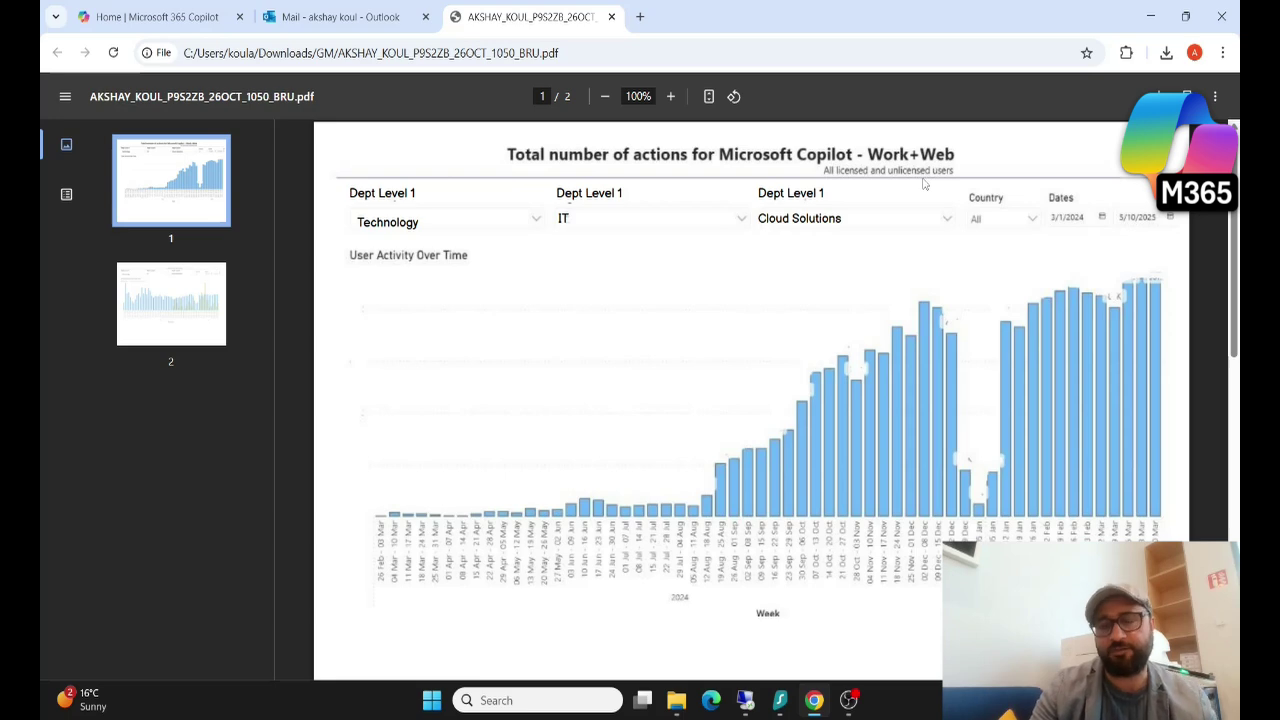
pyautogui.click(162, 328)
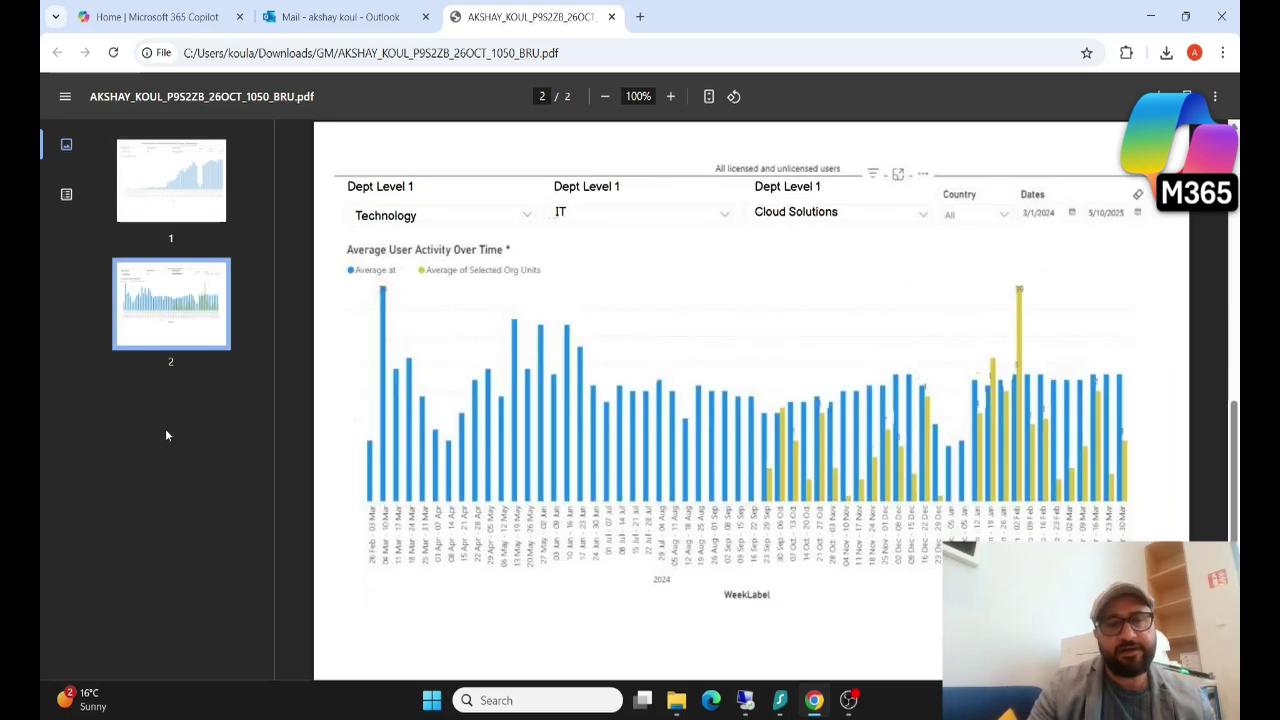
pyautogui.click(174, 204)
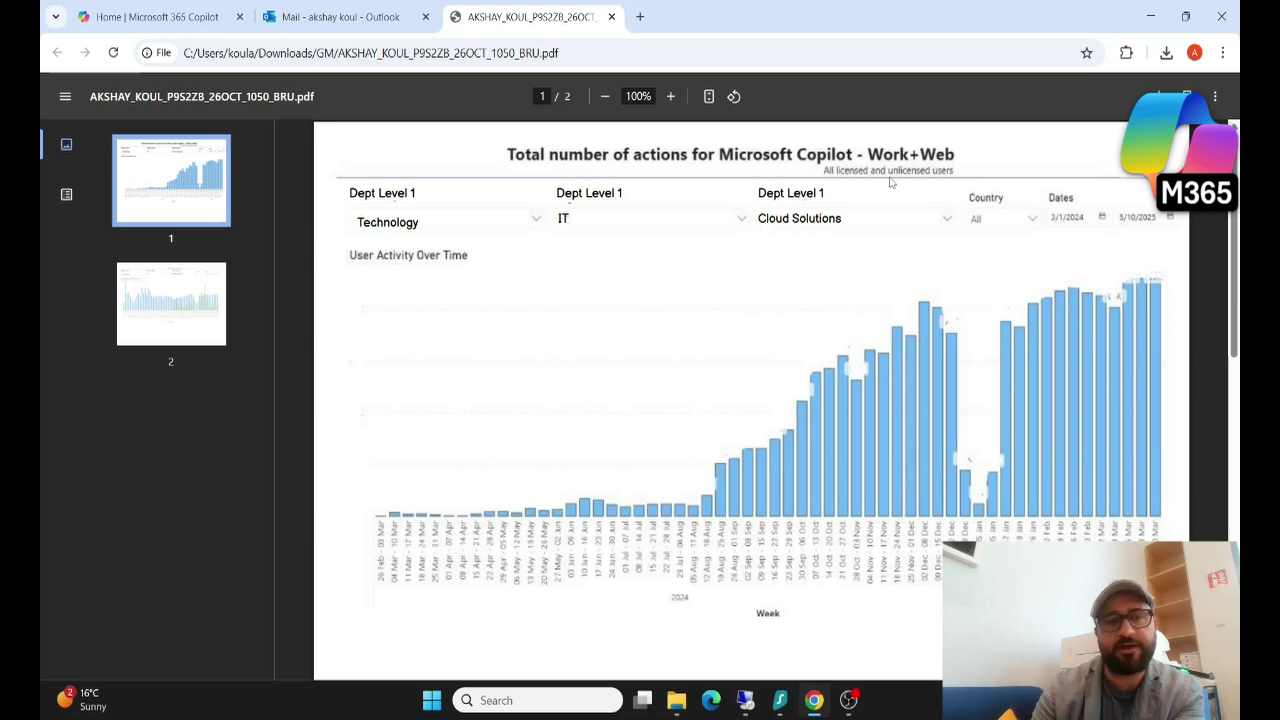
pyautogui.click(172, 322)
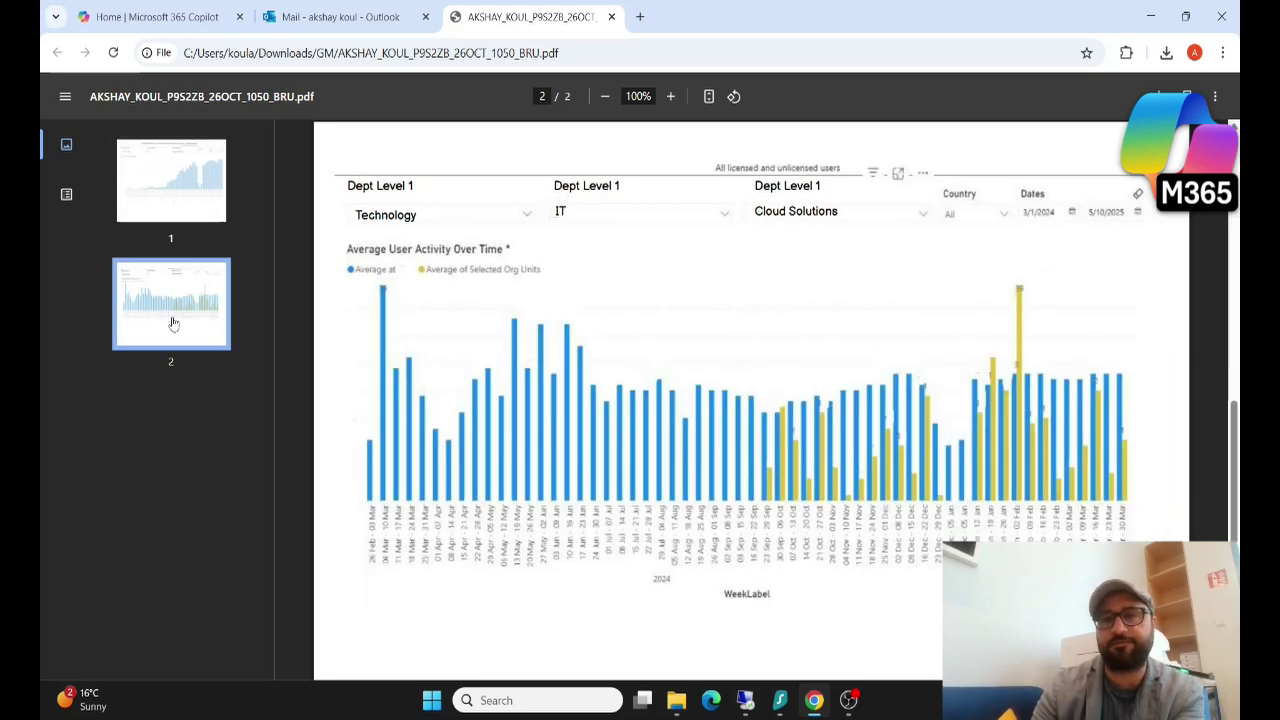
pyautogui.press('pageup')
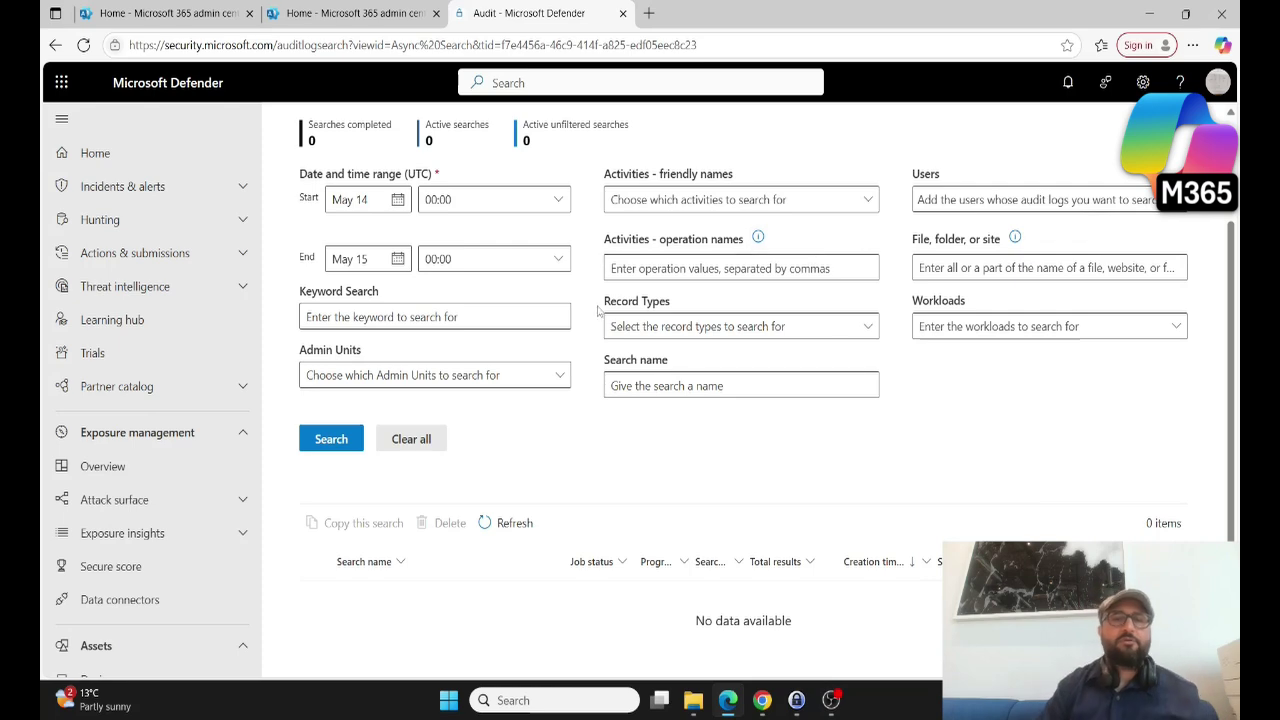
# Switch to the Microsoft Defender audit page, check its security.microsoft.com address and locate the Audit entry in the site navigation.
pyautogui.scroll(1, 577, 284)
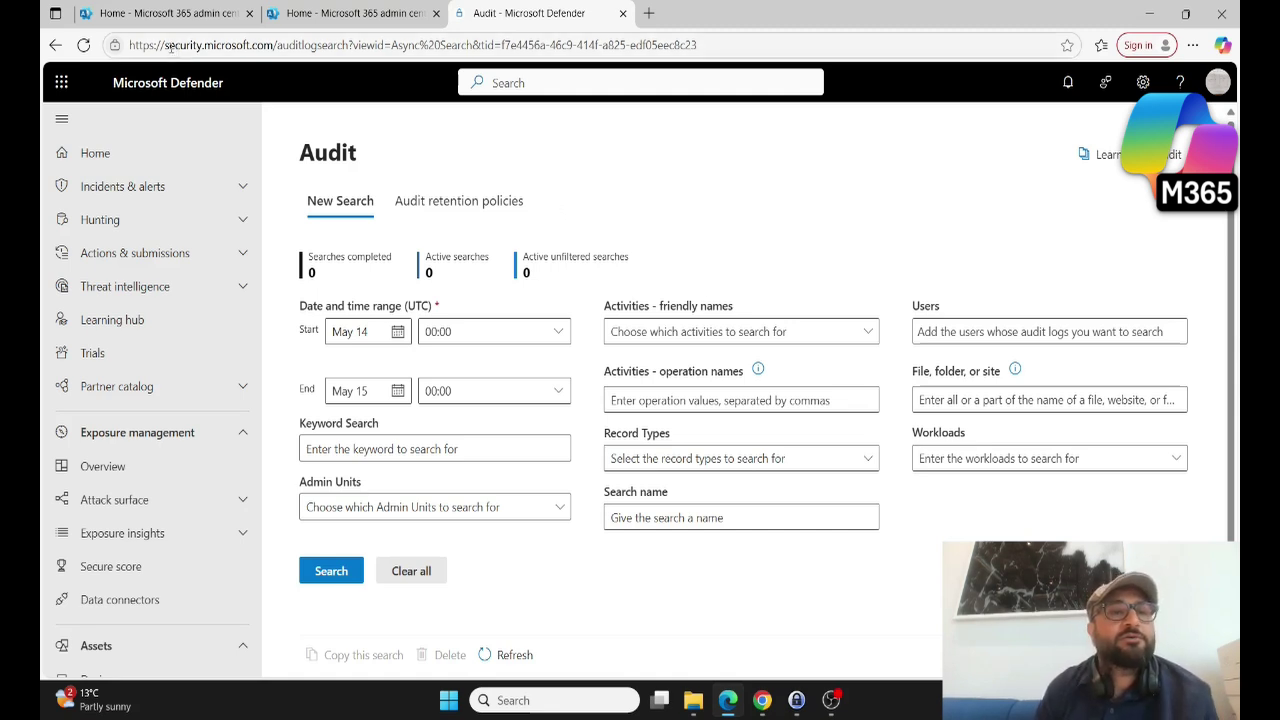
pyautogui.moveTo(179, 45); pyautogui.dragTo(217, 46)
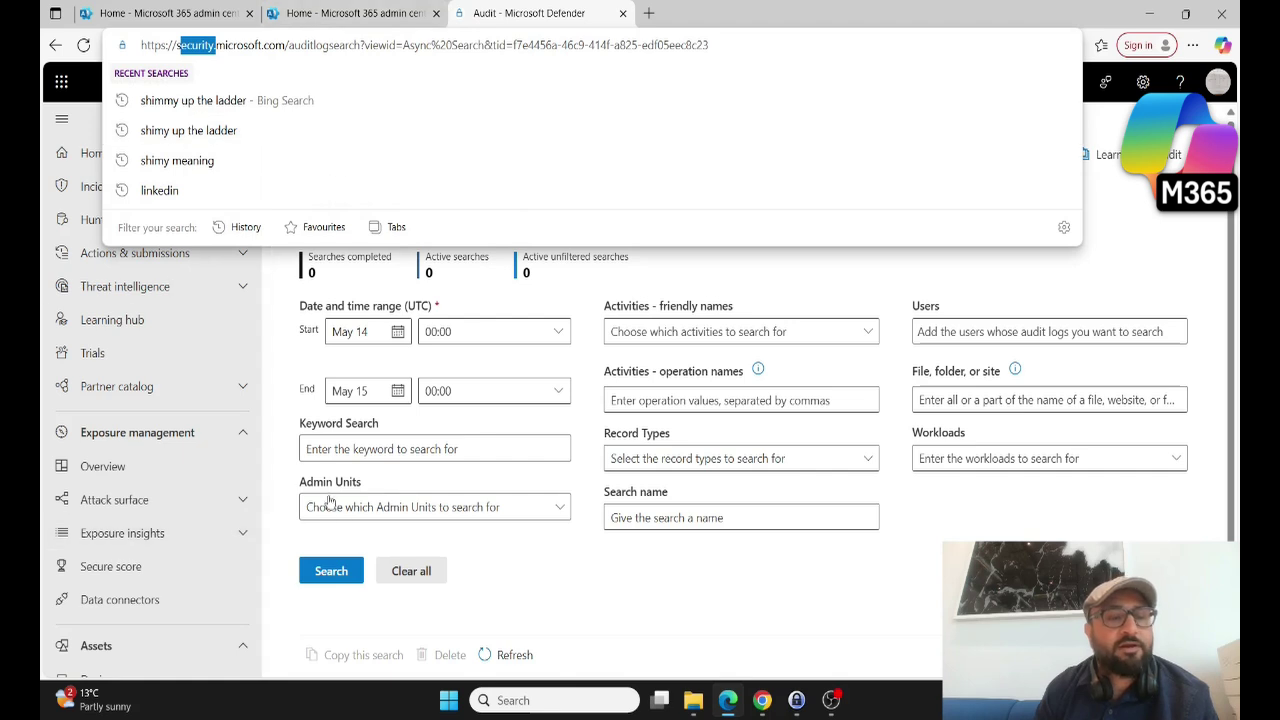
pyautogui.scroll(-2, 165, 537)
pyautogui.scroll(-10, 165, 537)
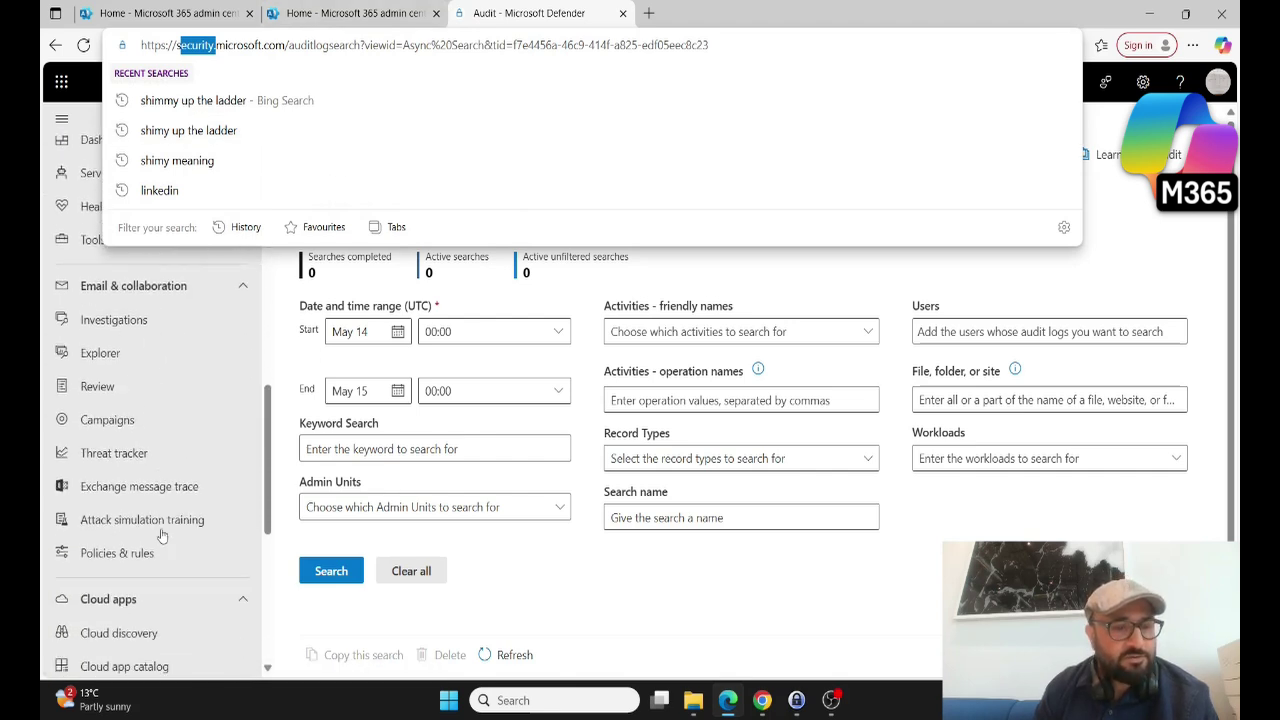
pyautogui.scroll(-5, 163, 537)
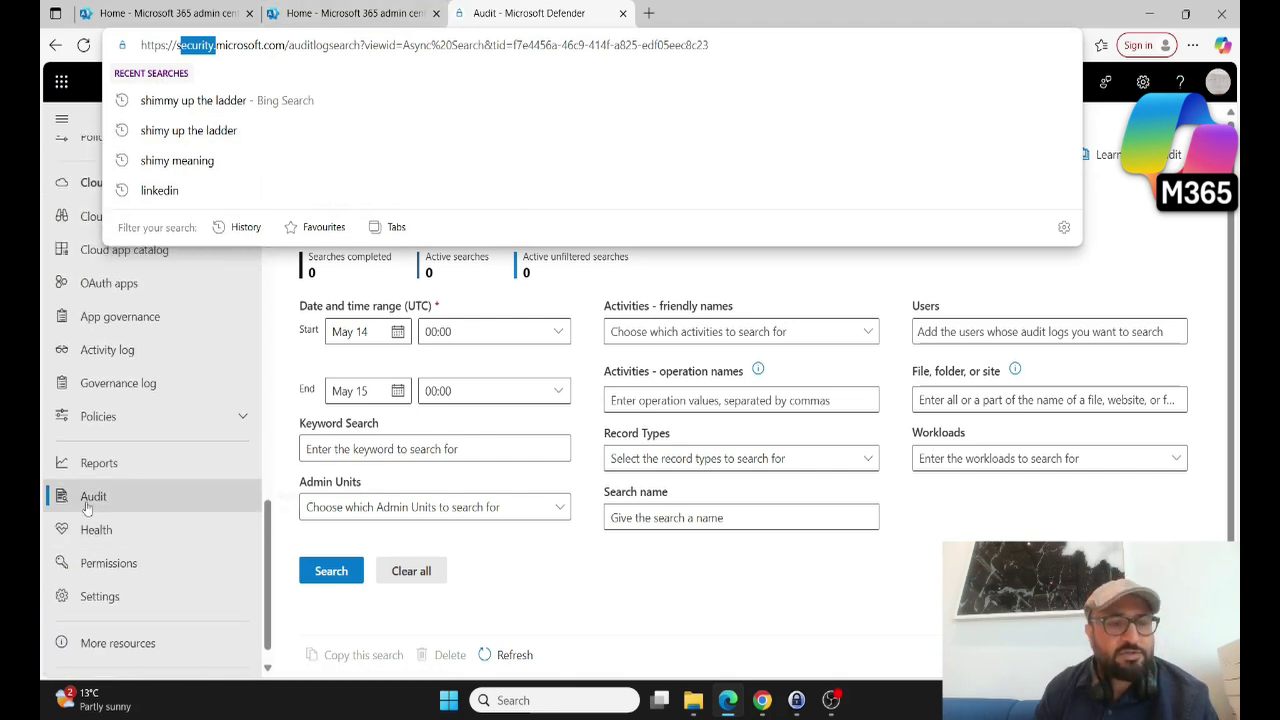
pyautogui.click(679, 600)
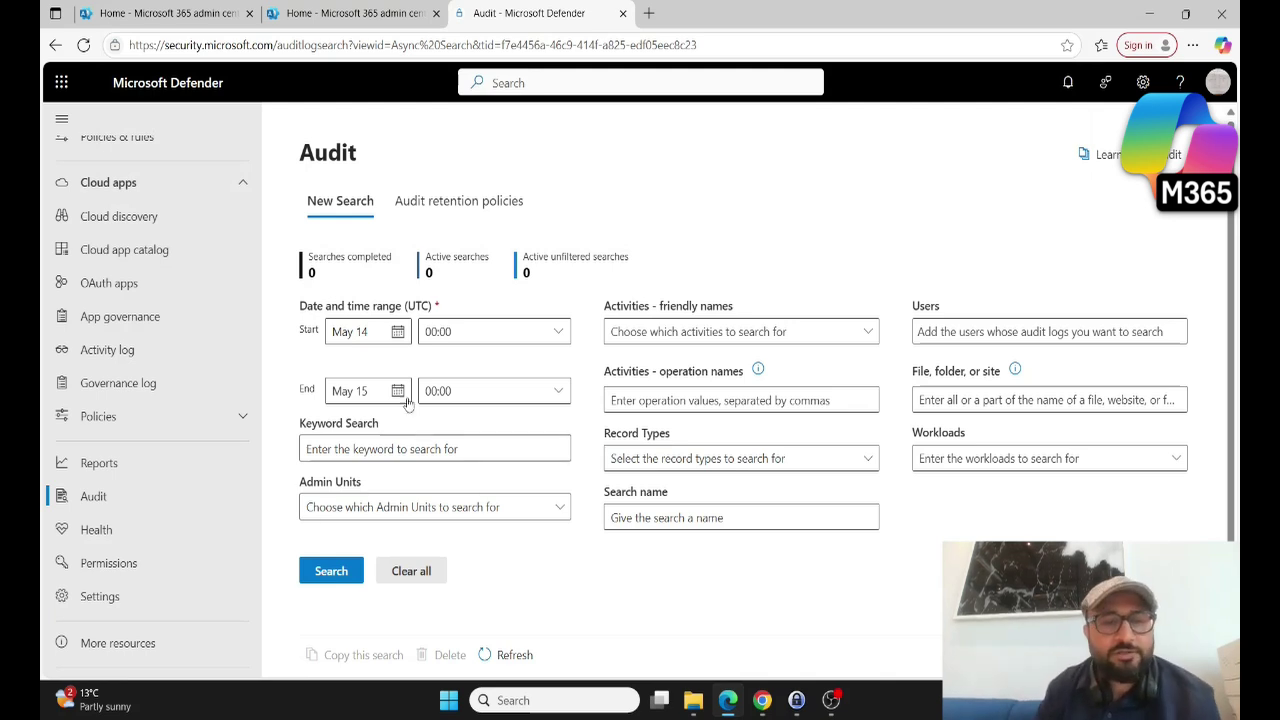
# Set the start date of the audit search to March 14, 2025.
pyautogui.click(398, 331)
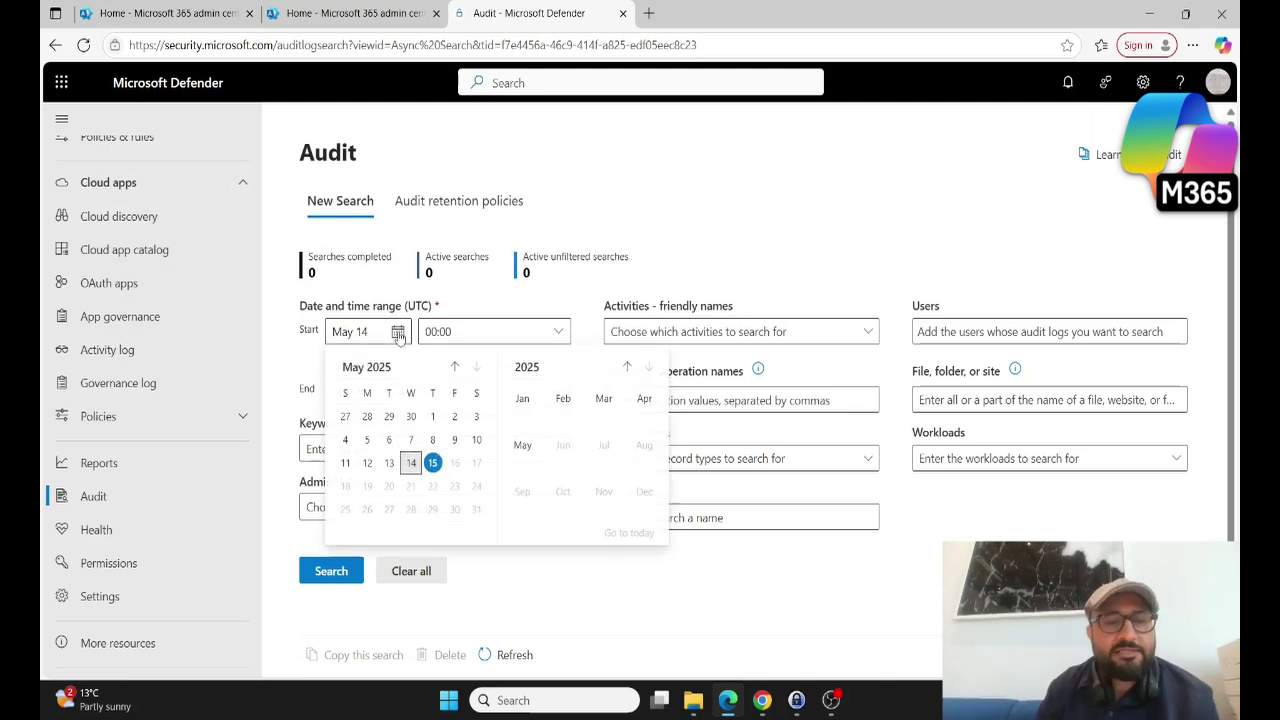
pyautogui.click(454, 367)
pyautogui.click(454, 367)
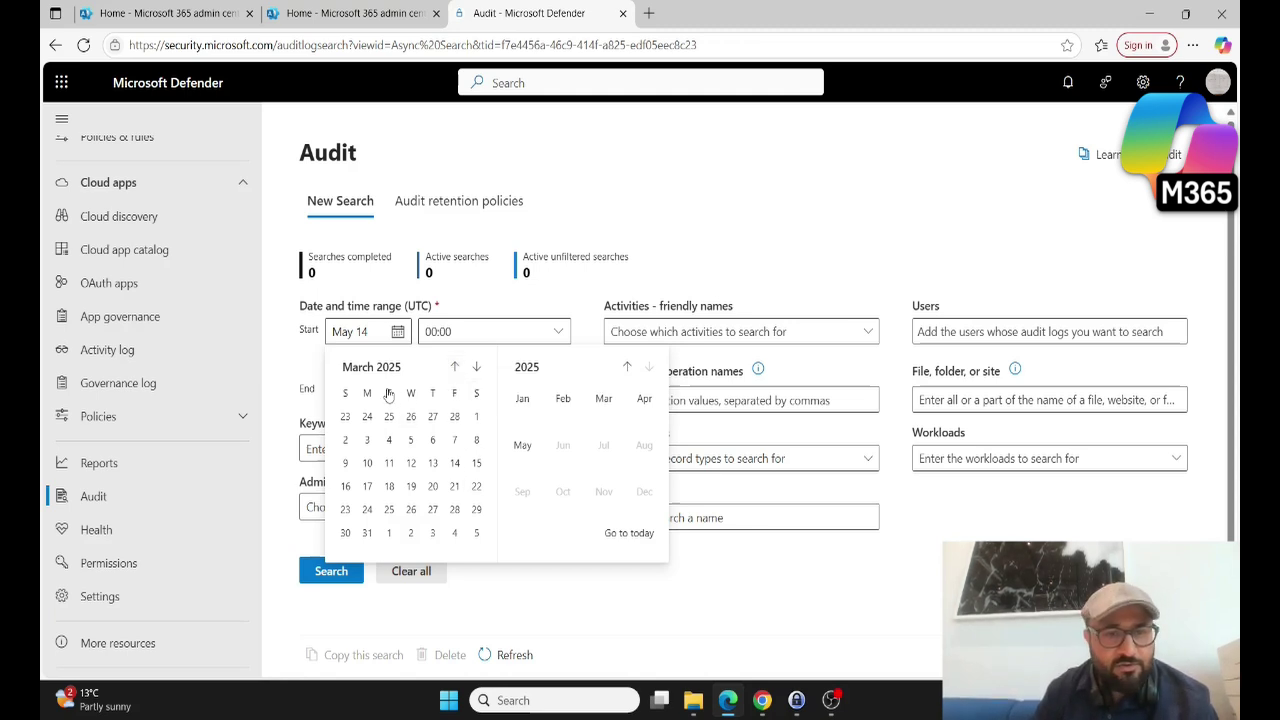
pyautogui.click(454, 463)
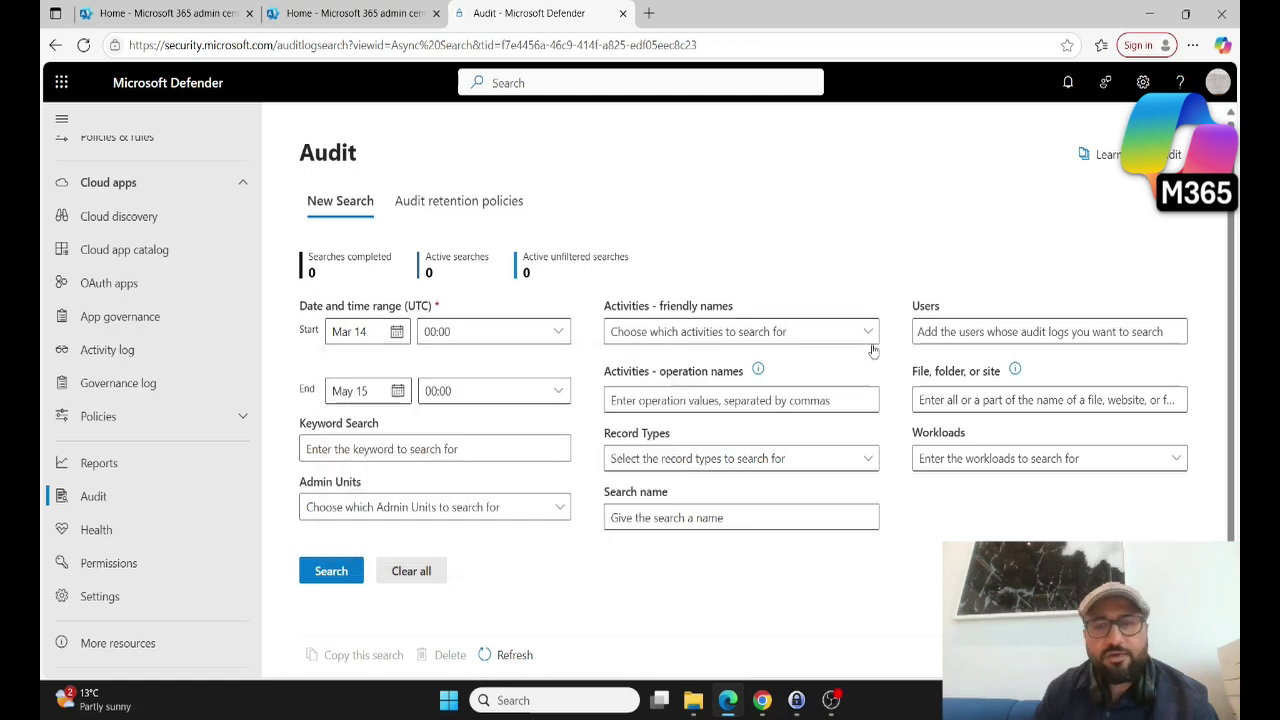
# Filter the audit search by the friendly-name activity "Interacted with Copilot", found by searching for "inter".
pyautogui.click(781, 341)
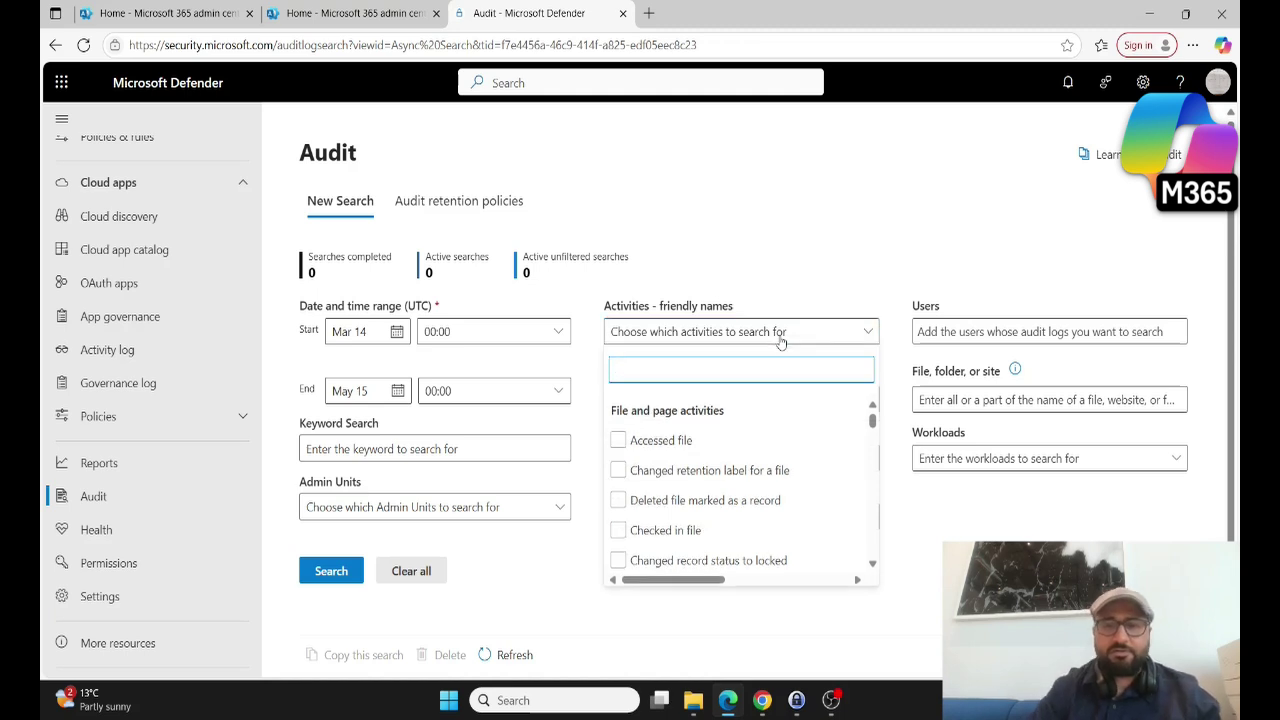
pyautogui.write('i')
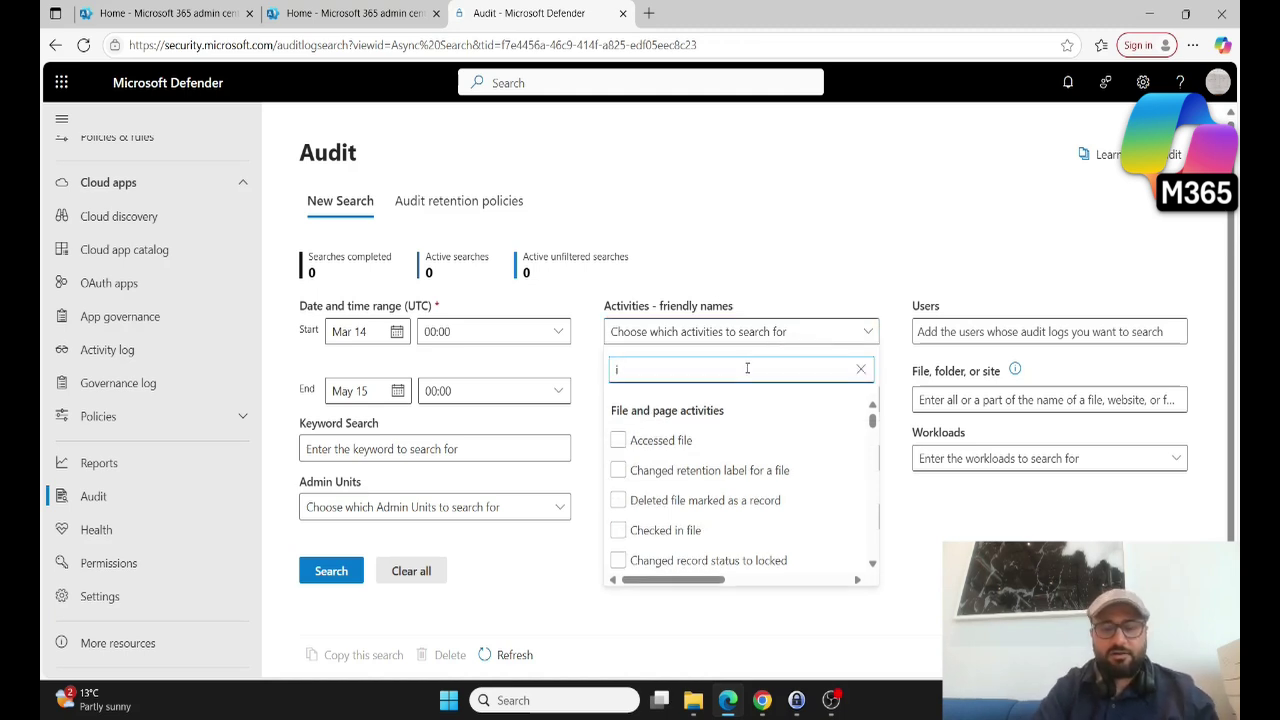
pyautogui.write('nter')
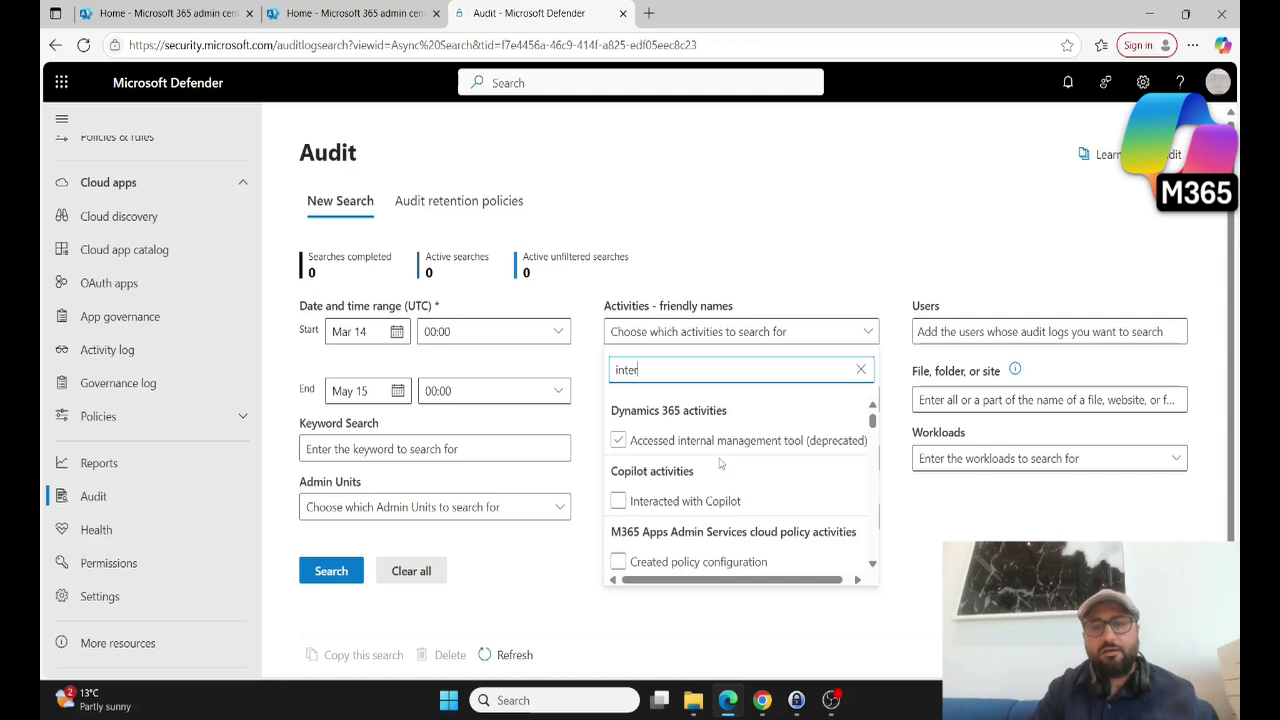
pyautogui.click(694, 500)
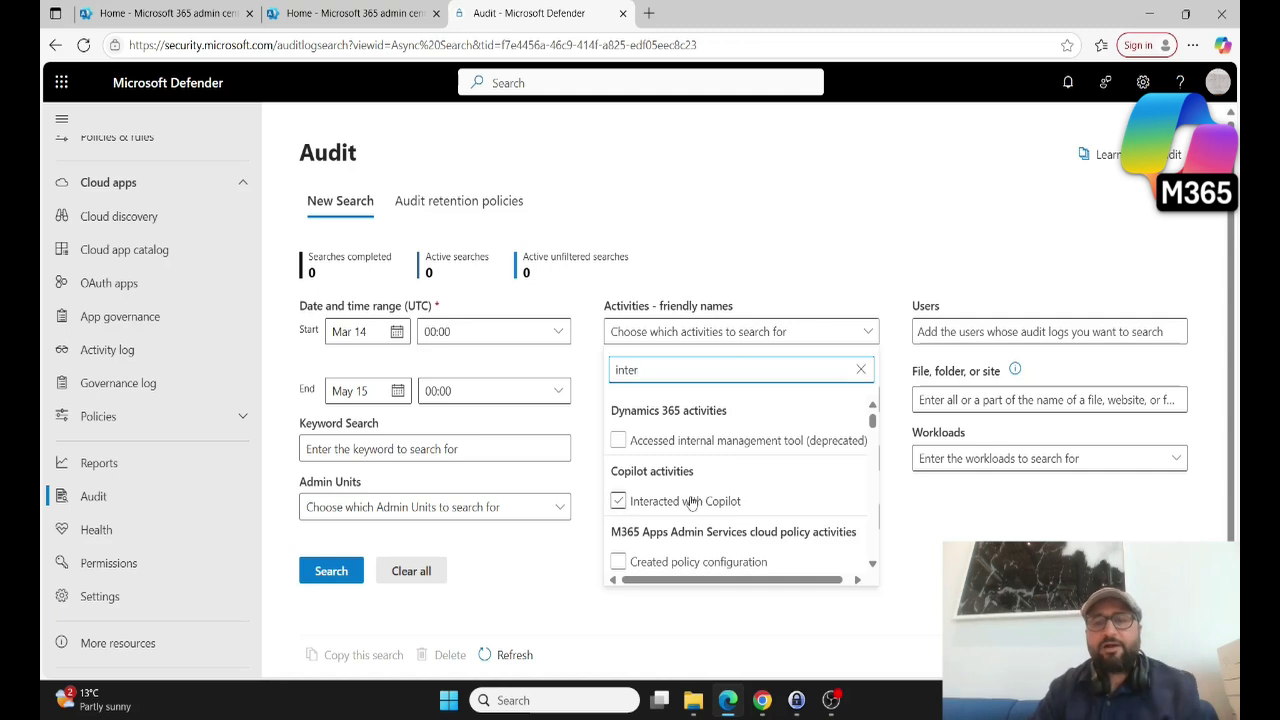
pyautogui.click(621, 504)
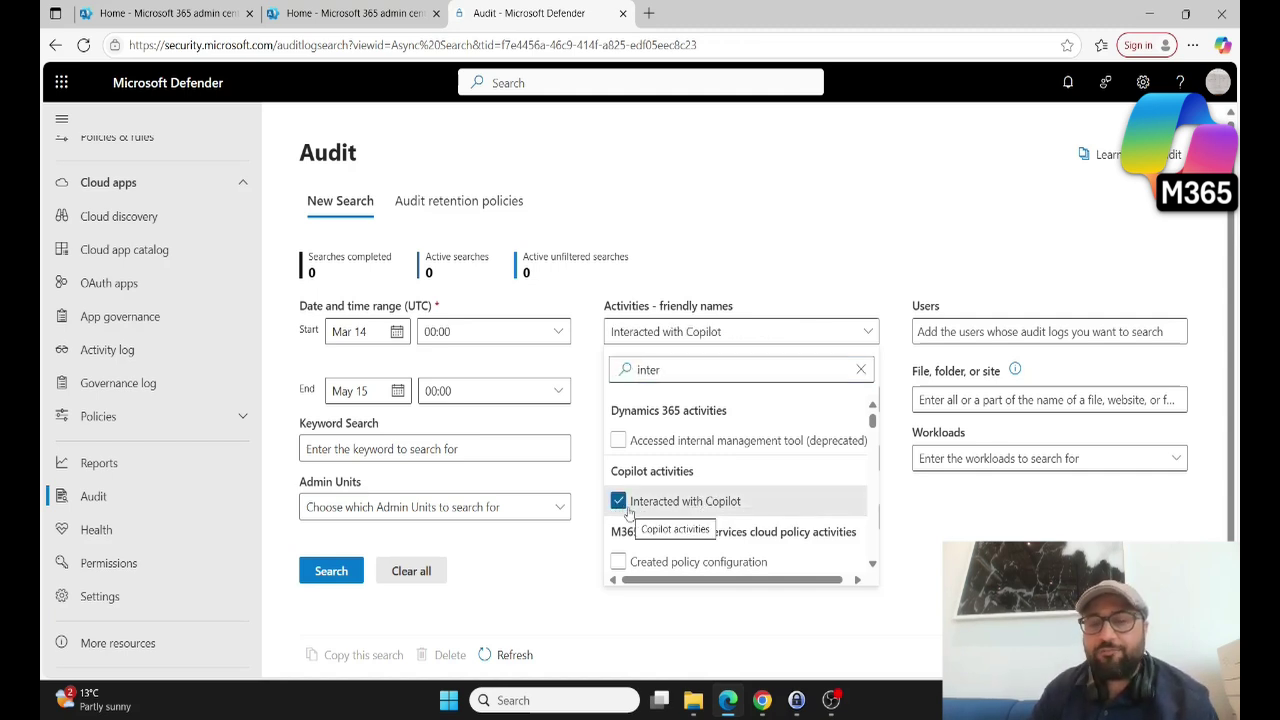
pyautogui.click(838, 251)
# Leave the users filter empty, name the audit search copilotPrompts-14May-15May and run it.
pyautogui.scroll(-2, 799, 402)
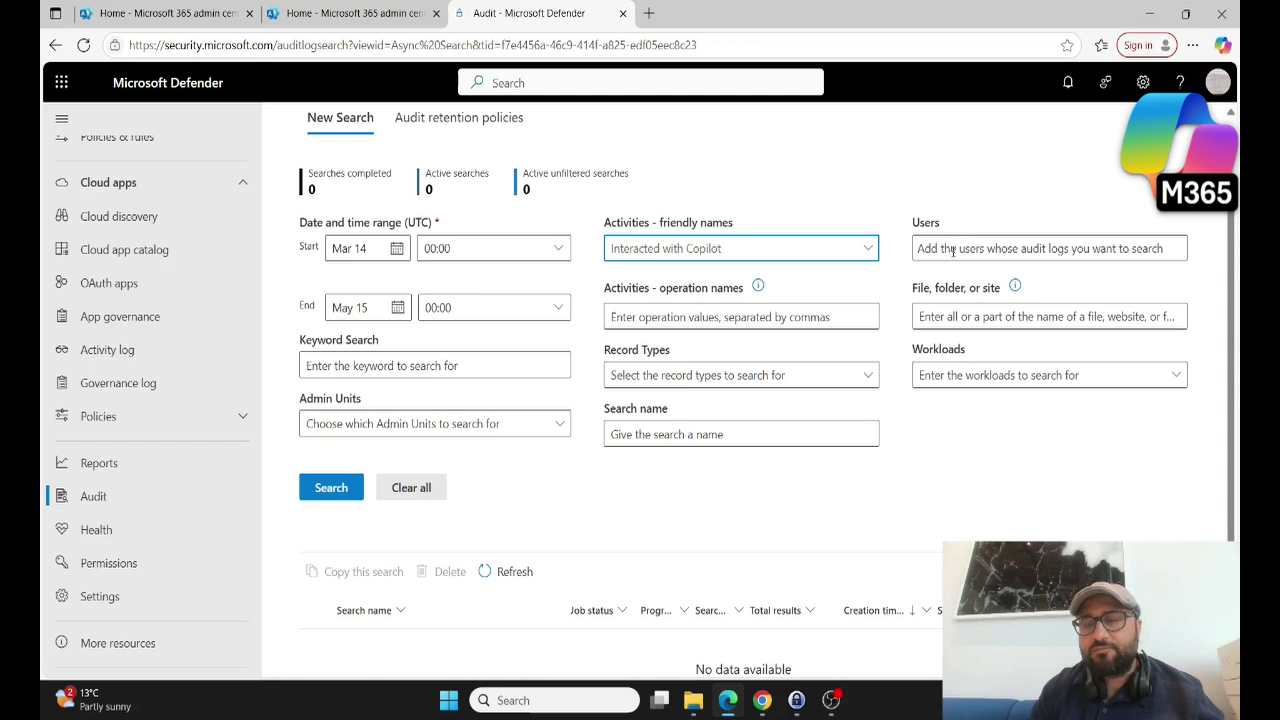
pyautogui.click(951, 248)
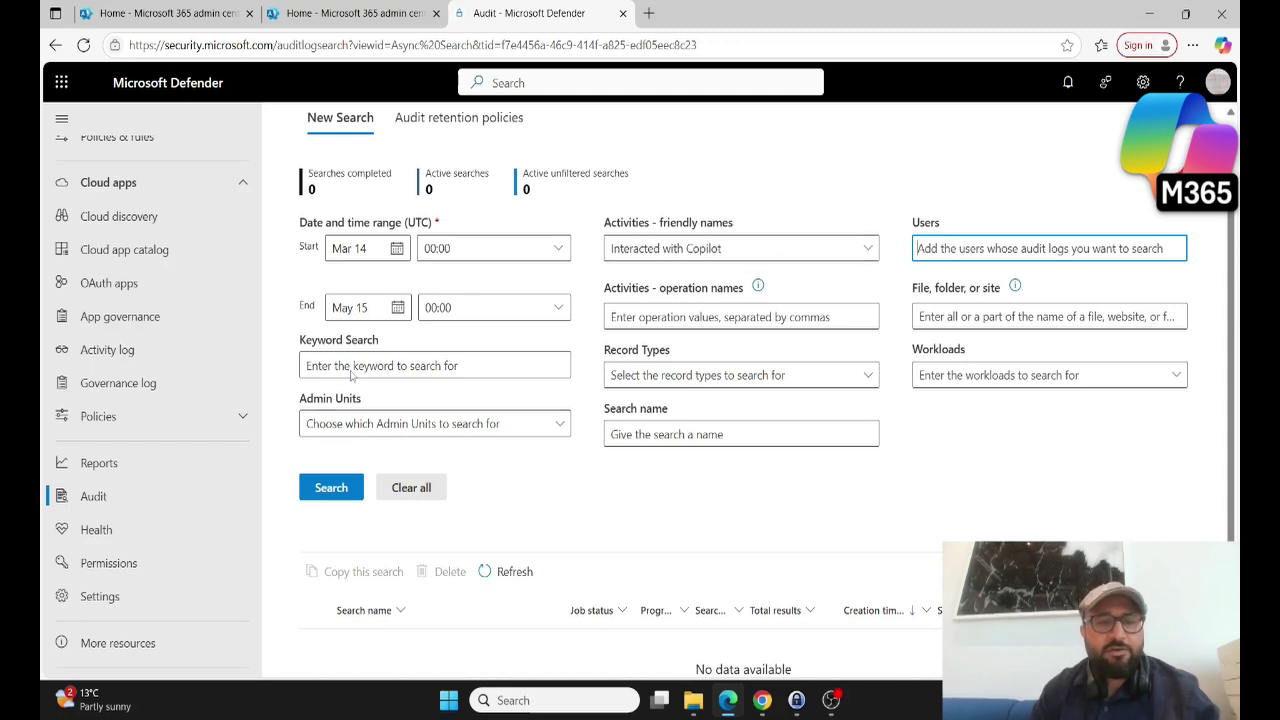
pyautogui.click(681, 432)
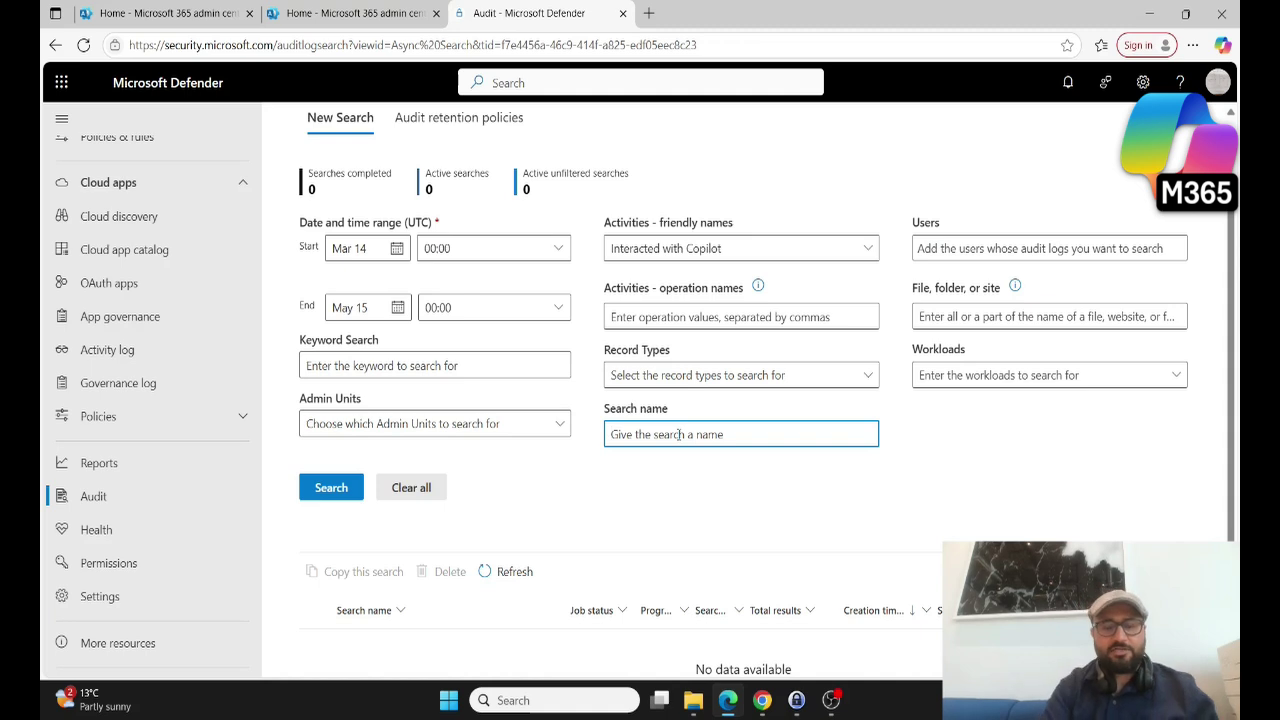
pyautogui.write('copilot')
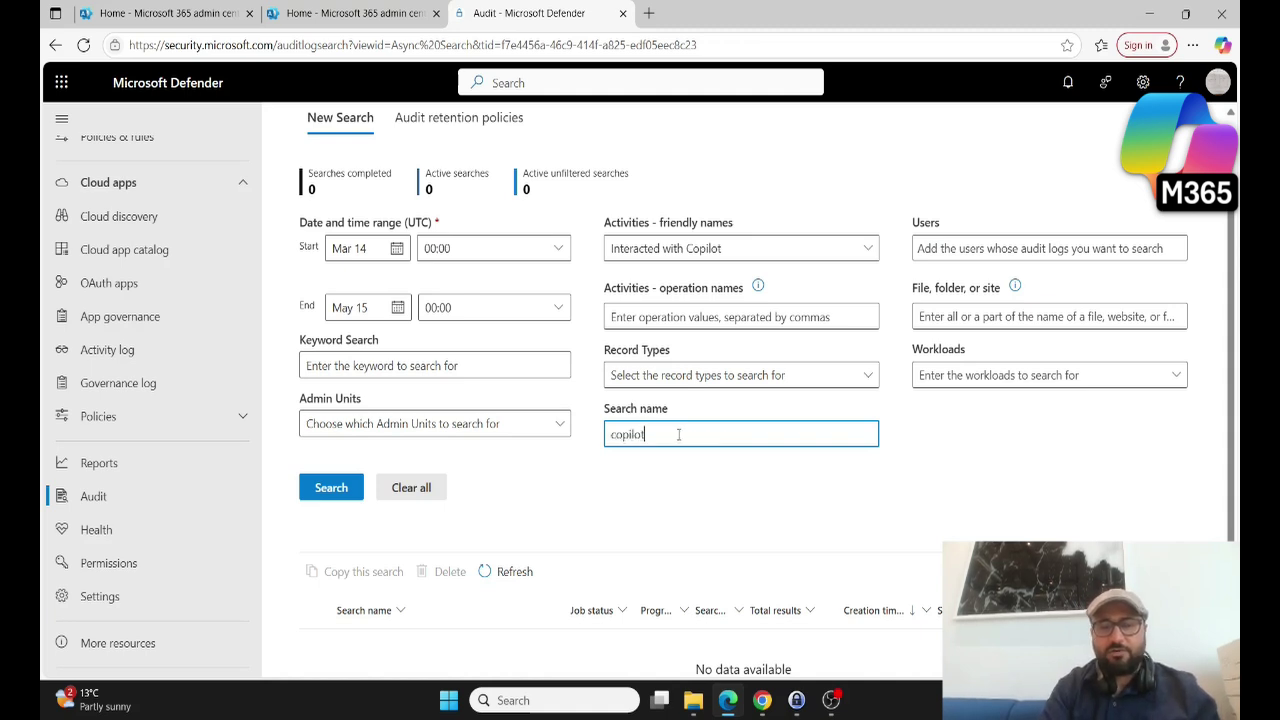
pyautogui.write('Prompts')
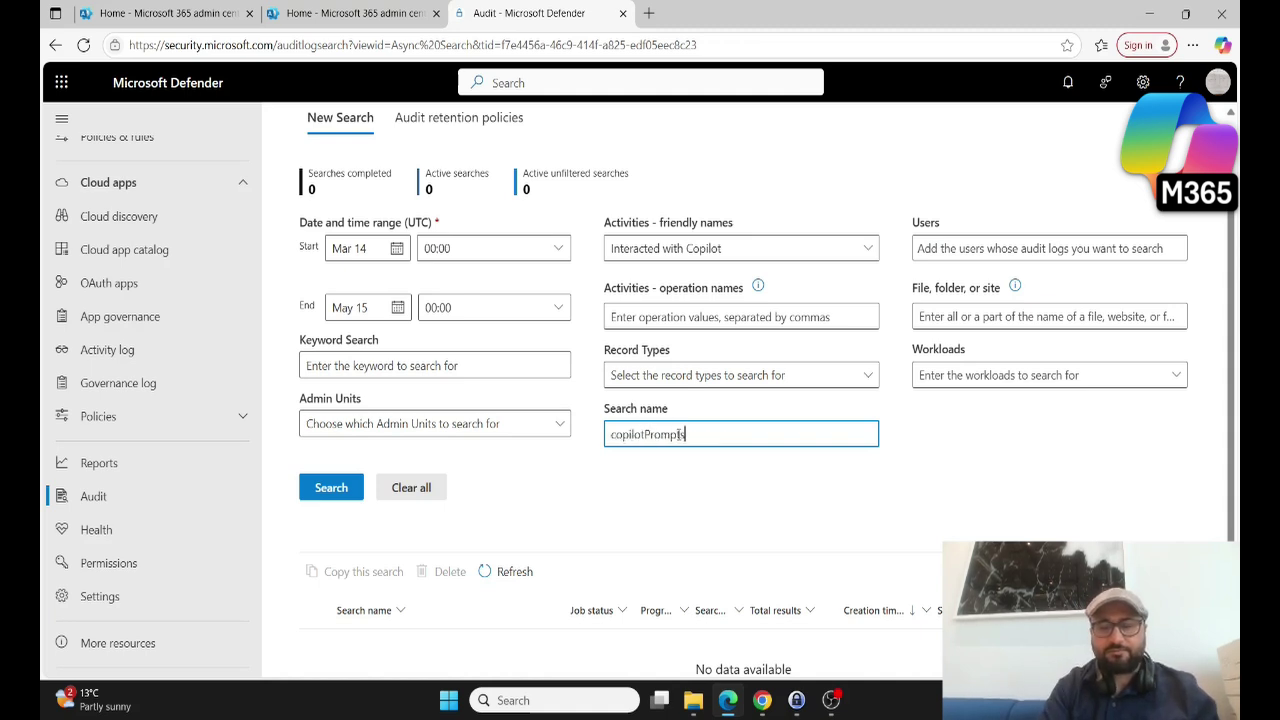
pyautogui.write('-14')
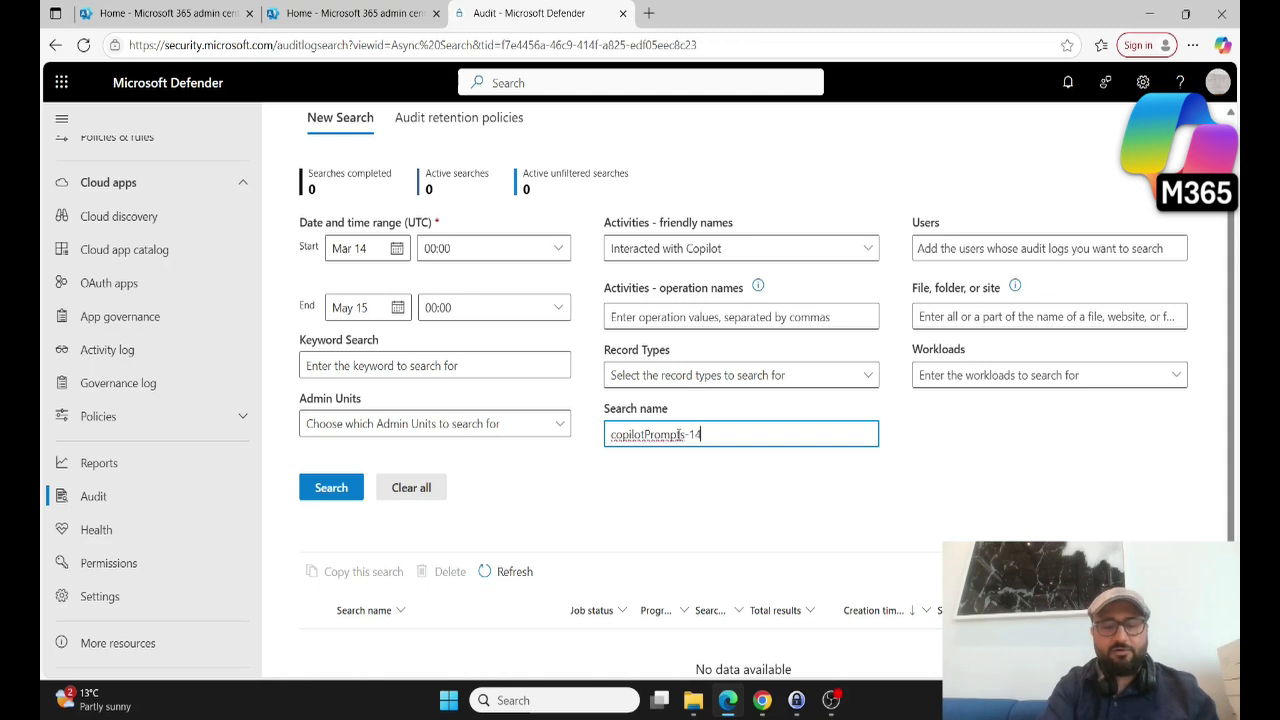
pyautogui.write('May')
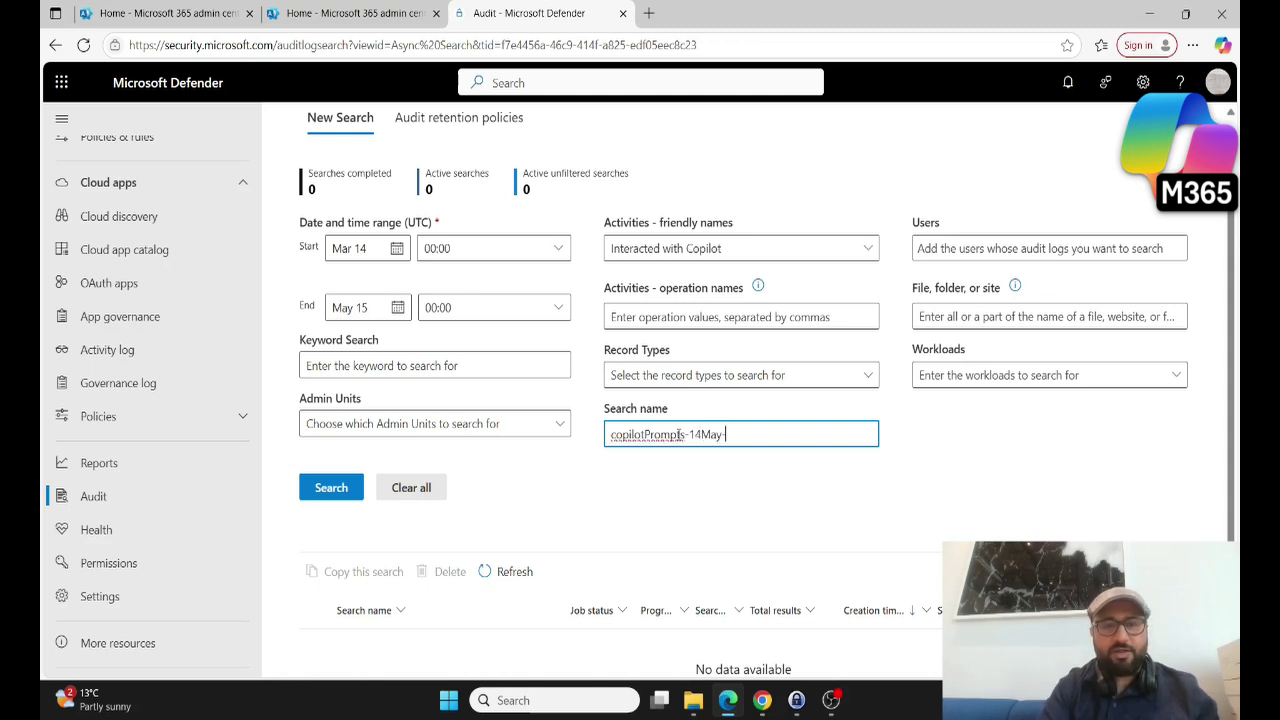
pyautogui.write('-15')
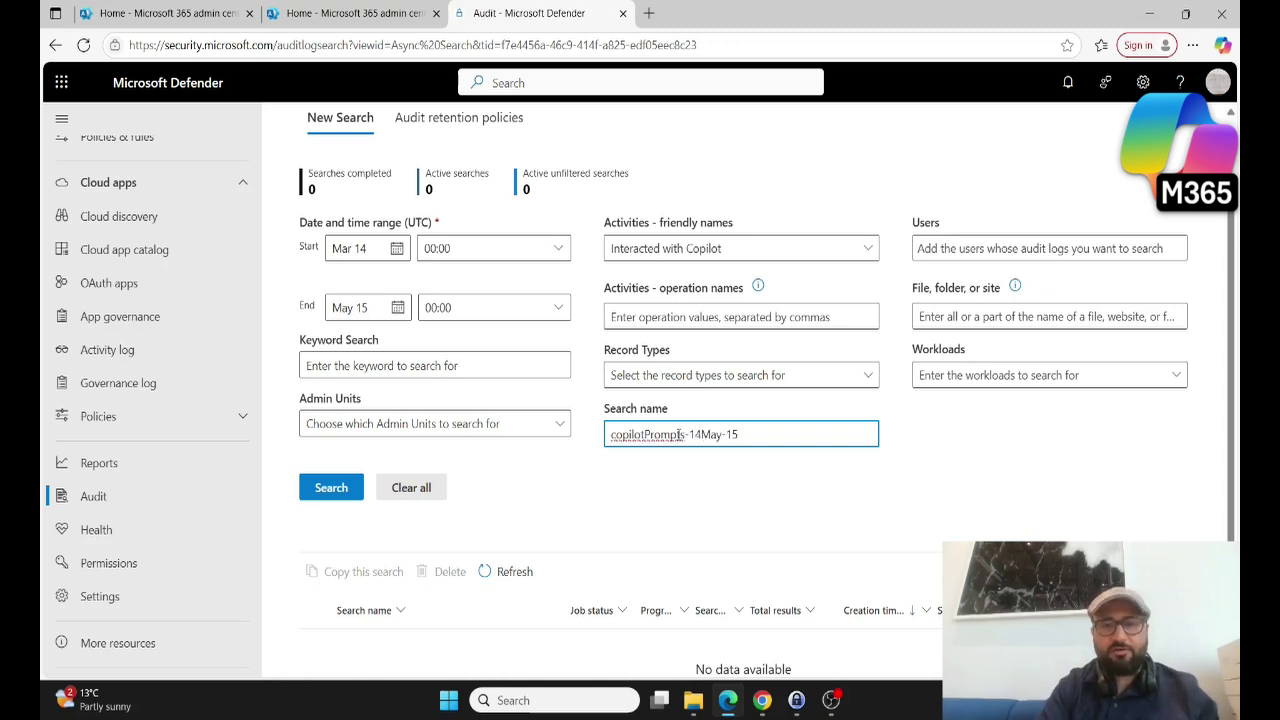
pyautogui.write('May')
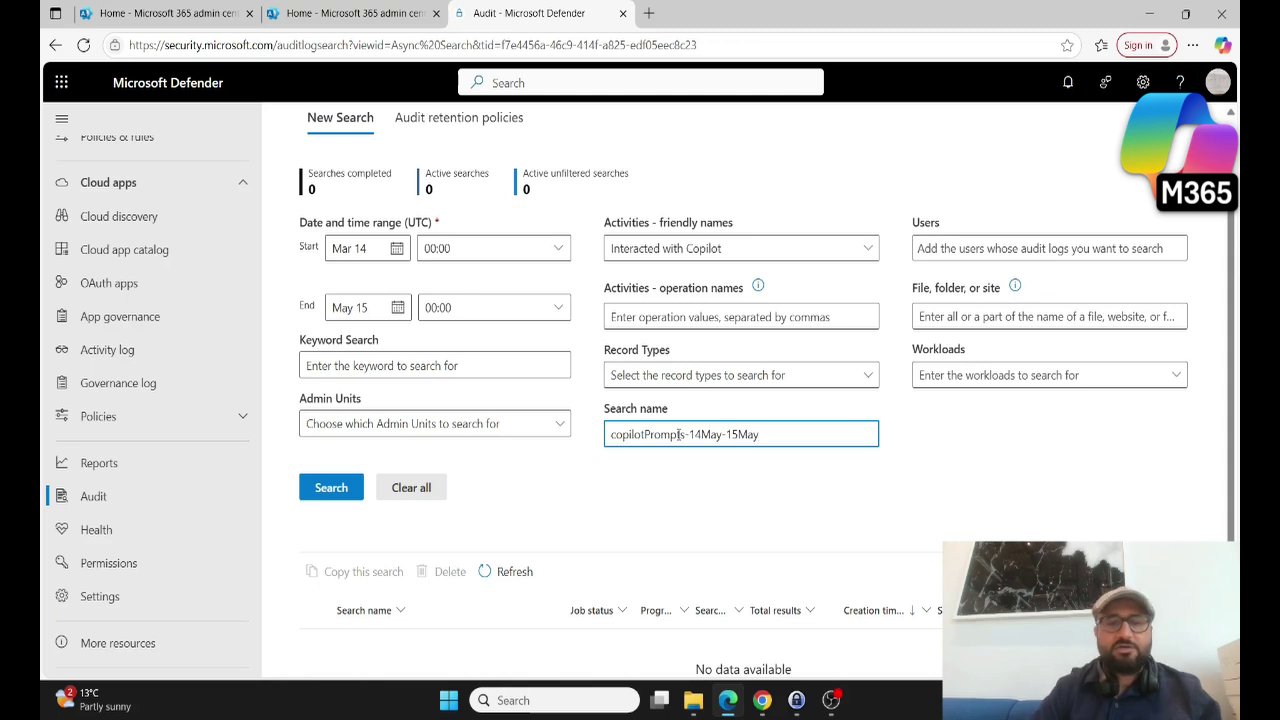
pyautogui.click(343, 492)
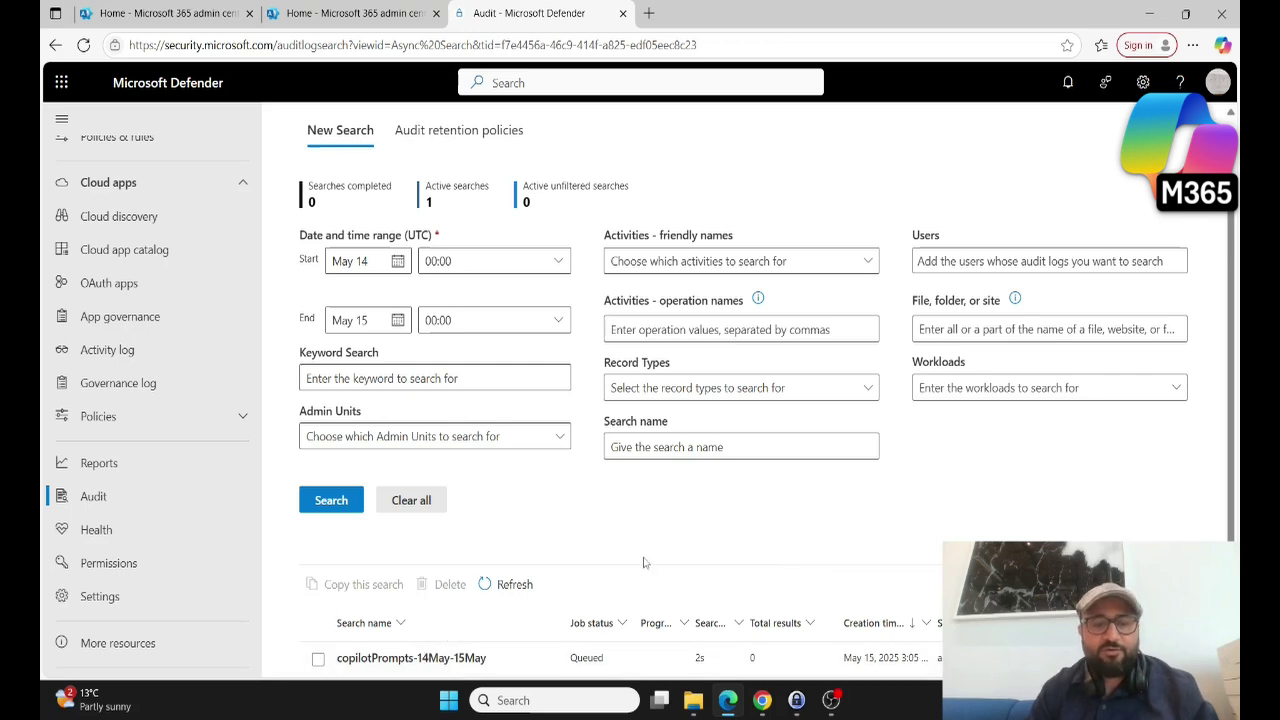
# Refresh the audit search list and reload the Audit page to check the job status of copilotPrompts-14May-15May.
pyautogui.click(508, 584)
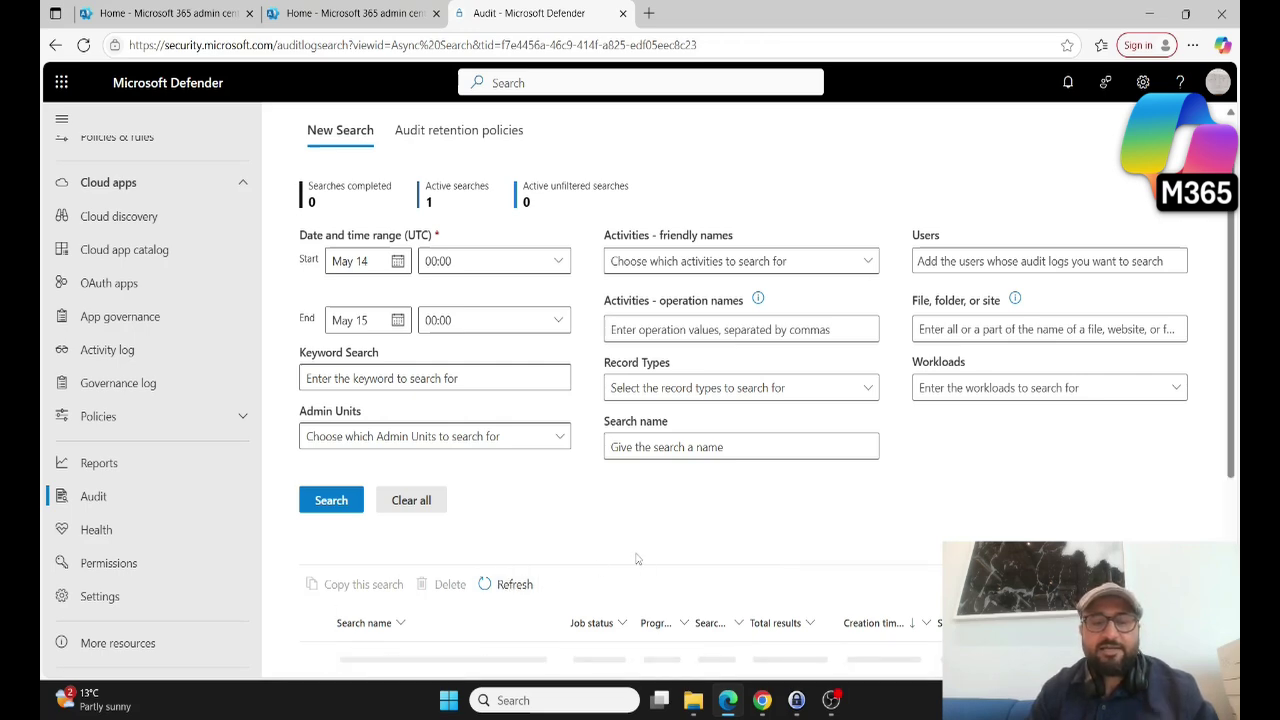
pyautogui.scroll(-3, 630, 562)
pyautogui.scroll(3, 612, 548)
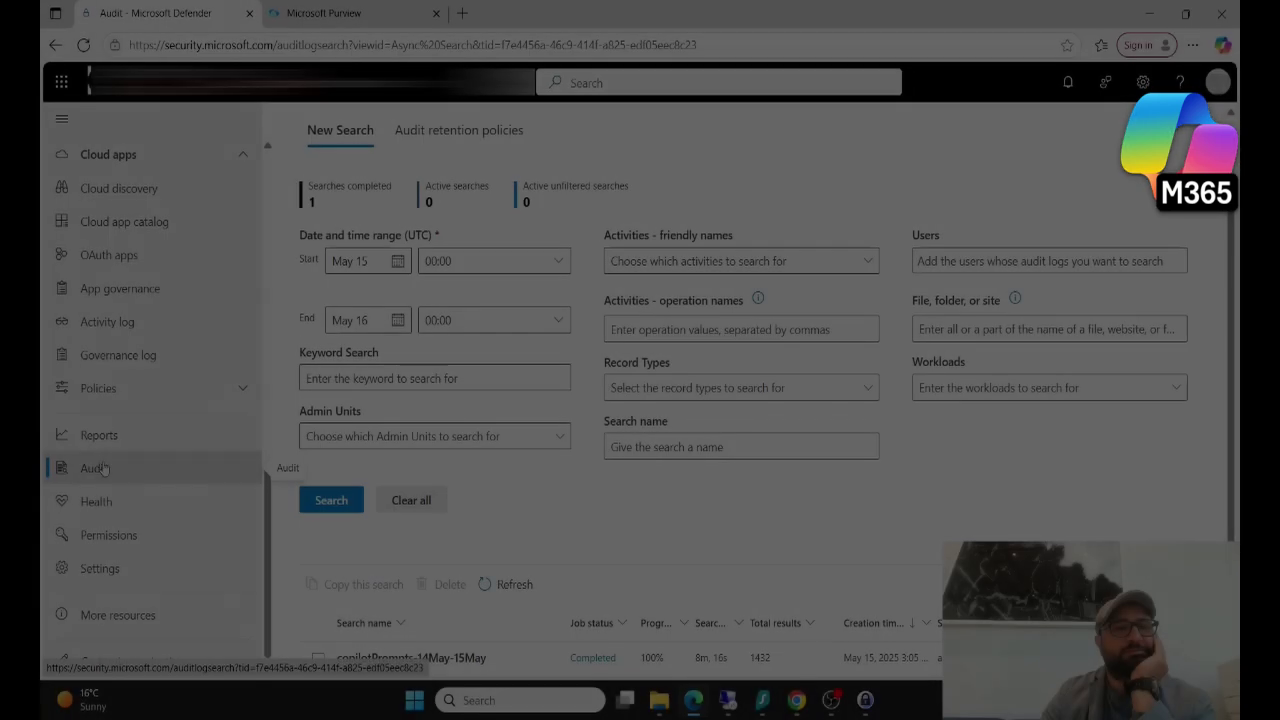
pyautogui.click(100, 468)
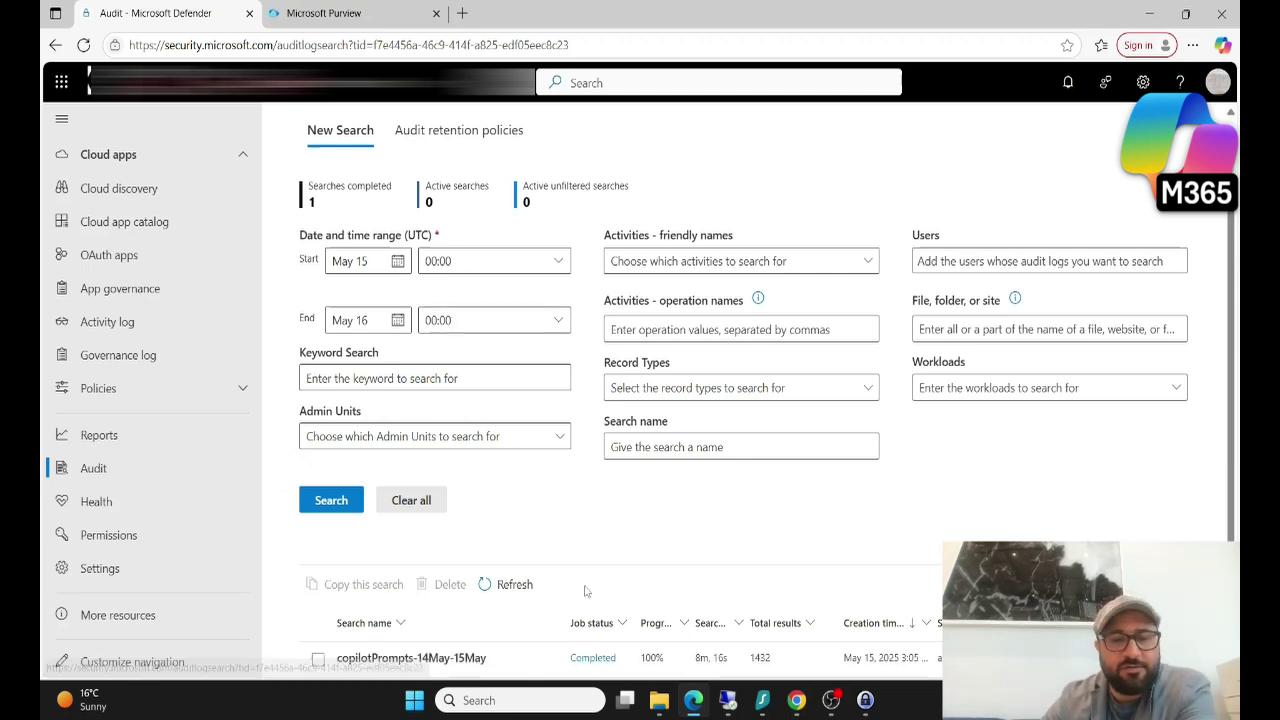
# Open the results of the copilotPrompts-14May-15May search and export them.
pyautogui.click(603, 657)
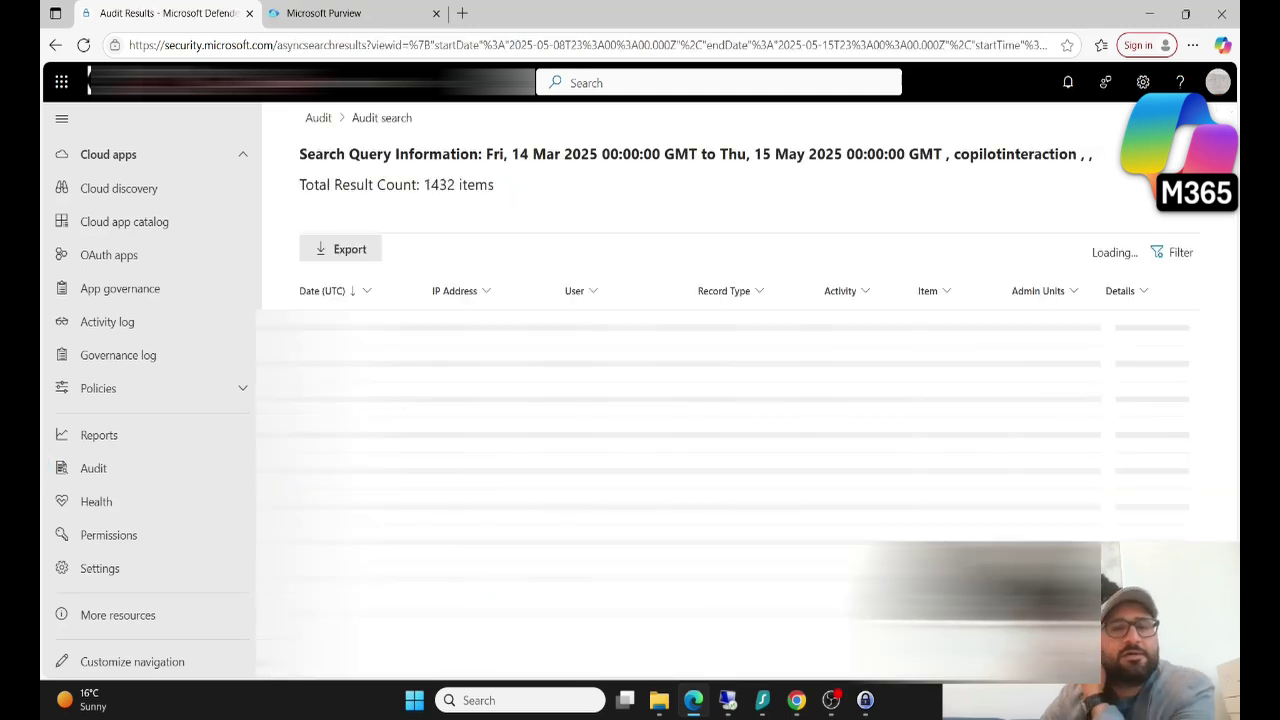
pyautogui.moveTo(431, 185); pyautogui.dragTo(522, 182)
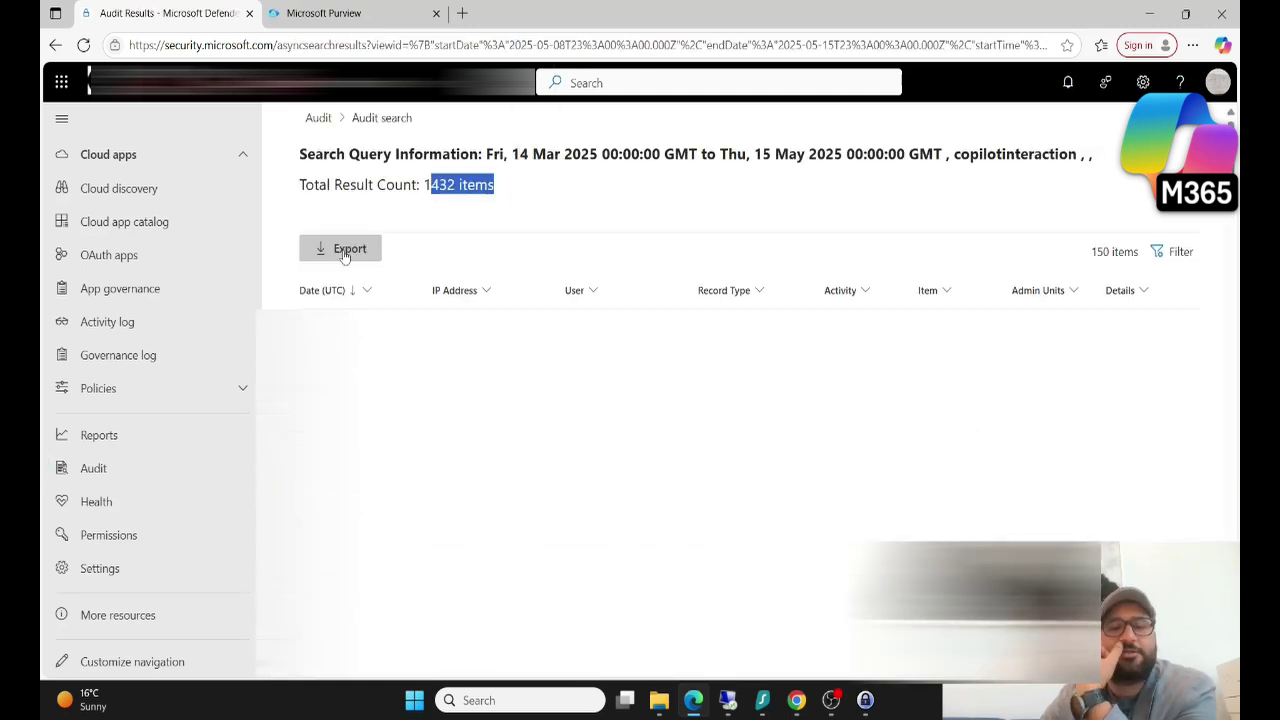
pyautogui.click(344, 252)
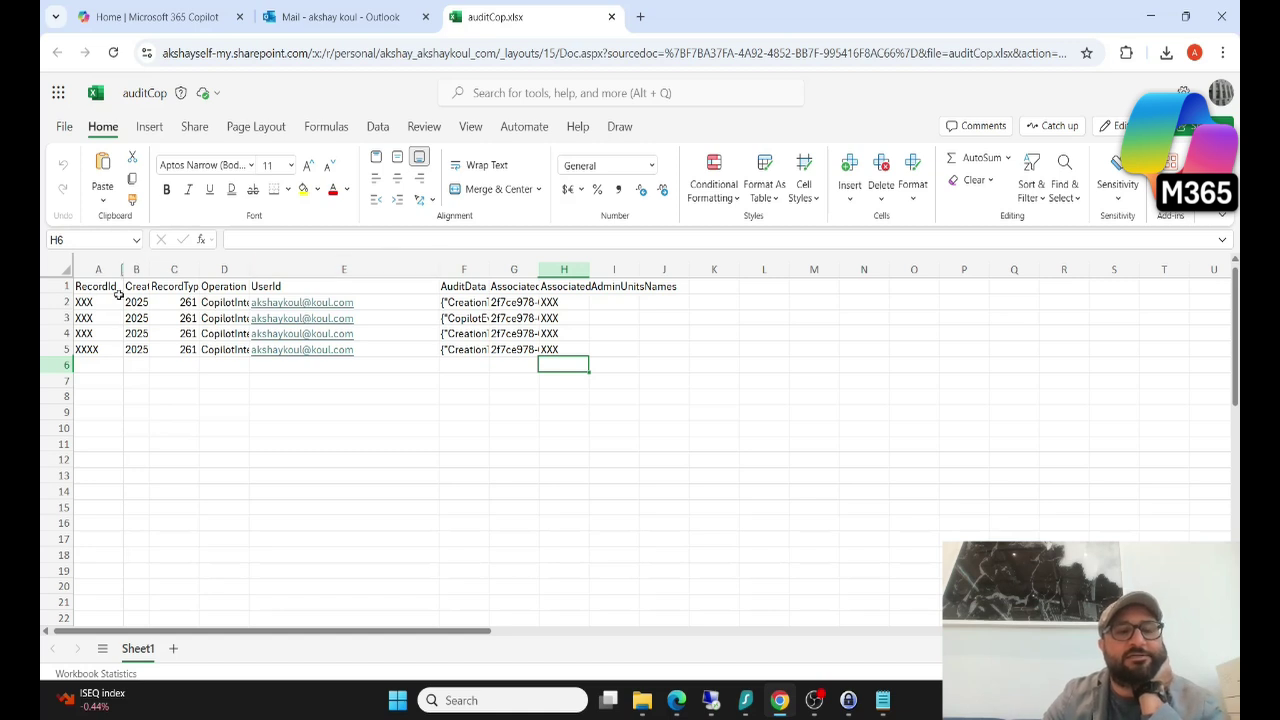
# Examine the RecordId, CreationDate, RecordType and UserId columns of the exported audit data in the auditCop workbook.
pyautogui.moveTo(84, 302); pyautogui.dragTo(91, 350)
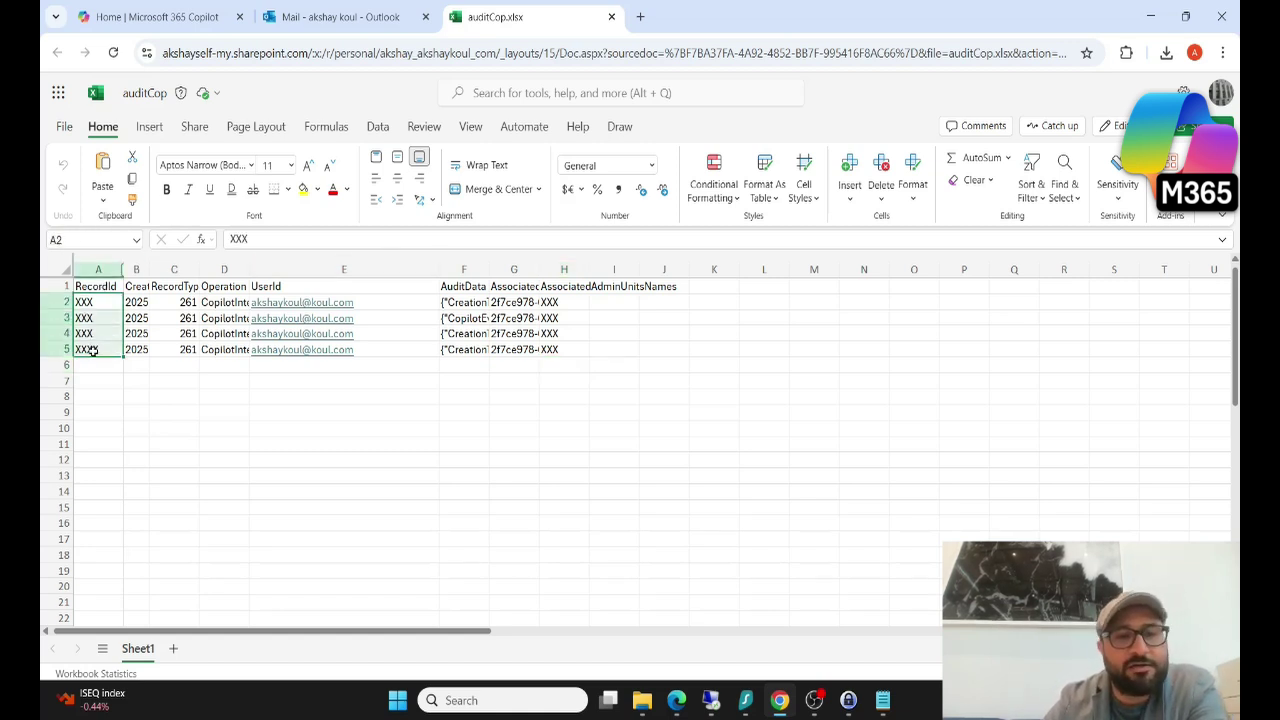
pyautogui.click(174, 288)
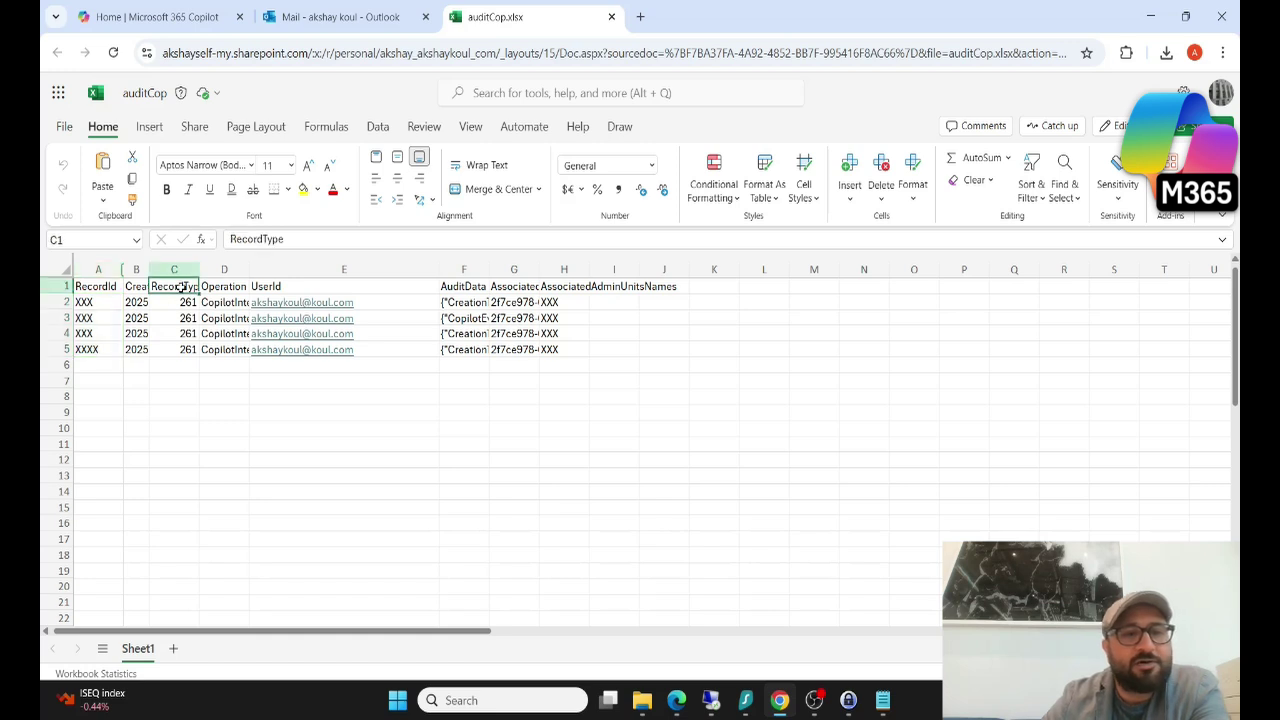
pyautogui.click(131, 287)
pyautogui.click(231, 239)
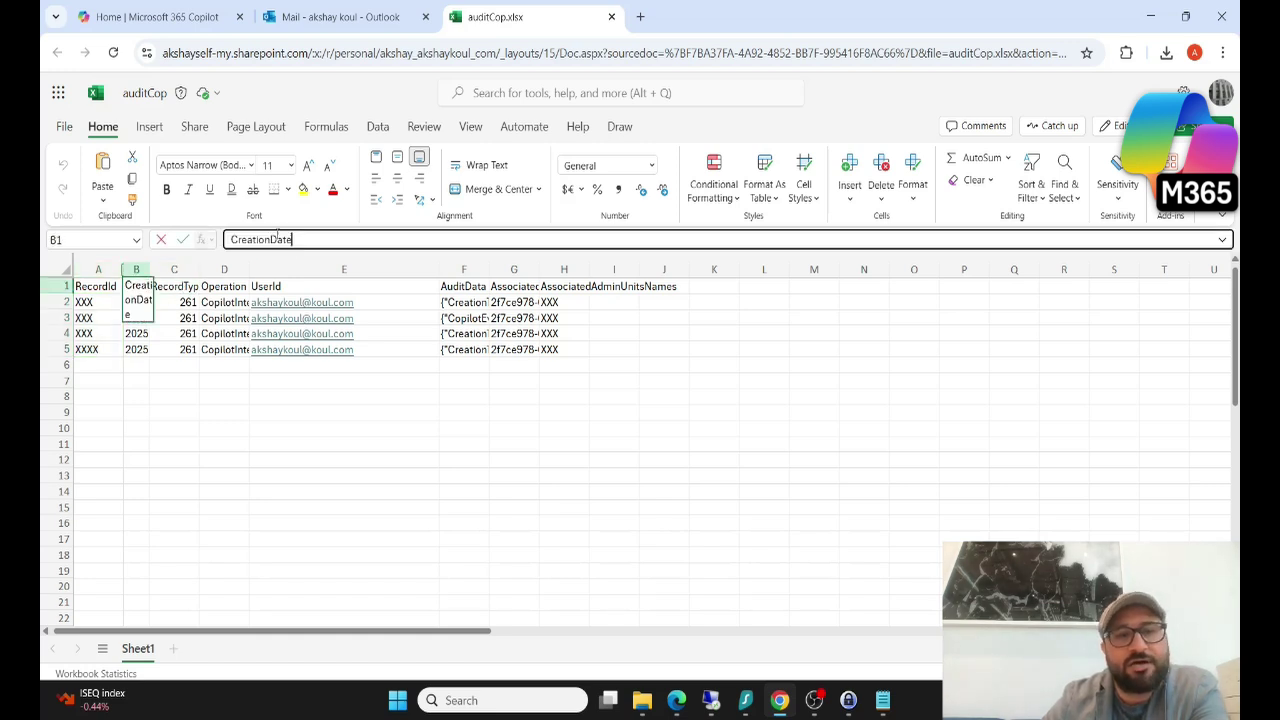
pyautogui.moveTo(334, 236); pyautogui.dragTo(232, 238)
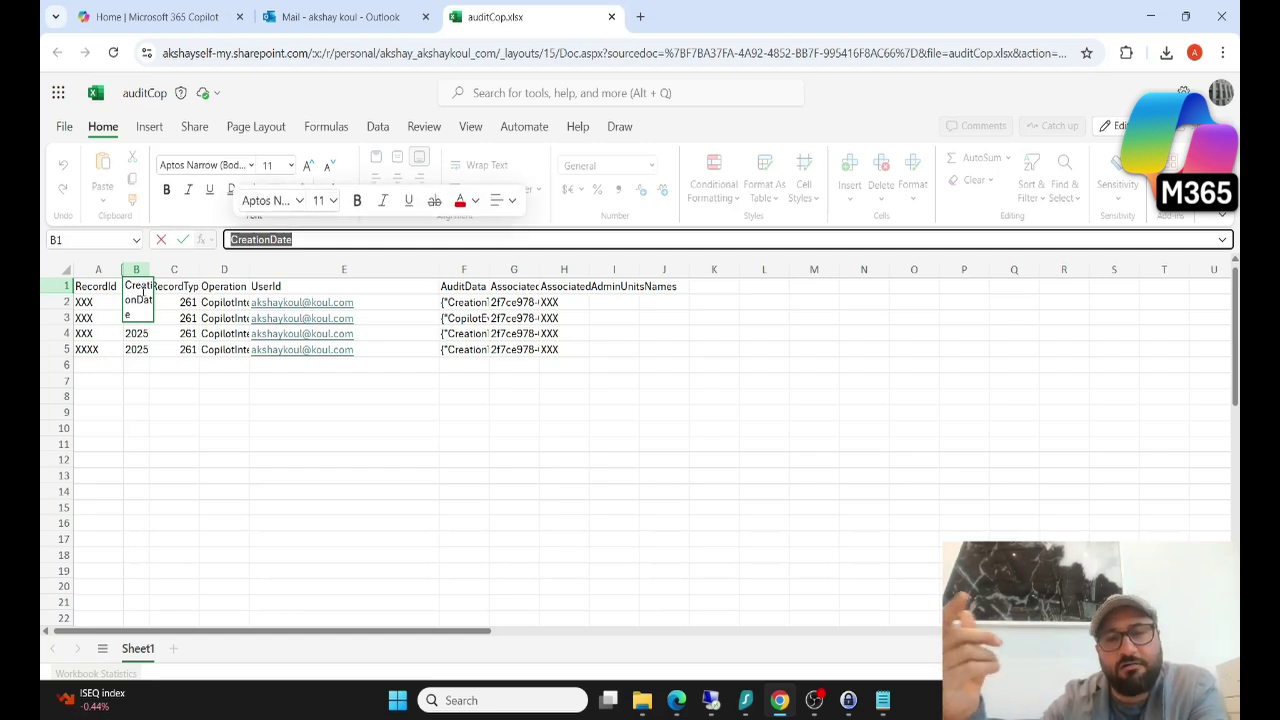
pyautogui.click(307, 286)
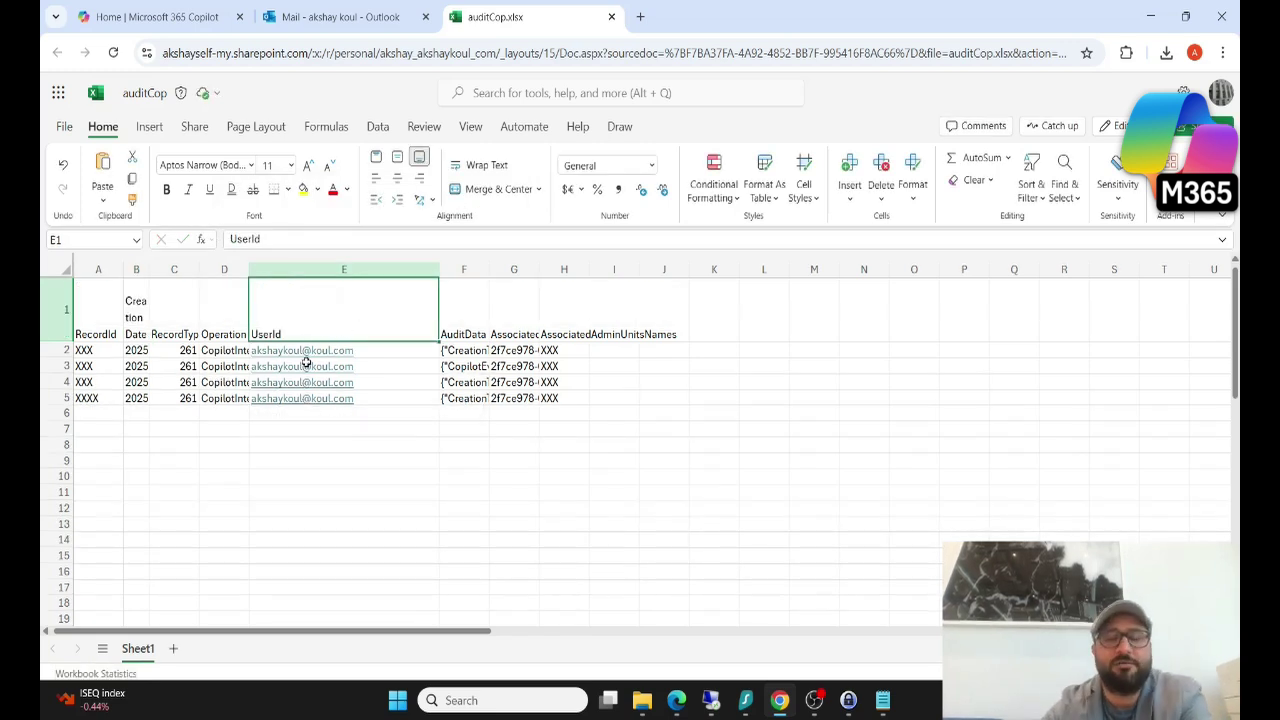
pyautogui.moveTo(306, 390)
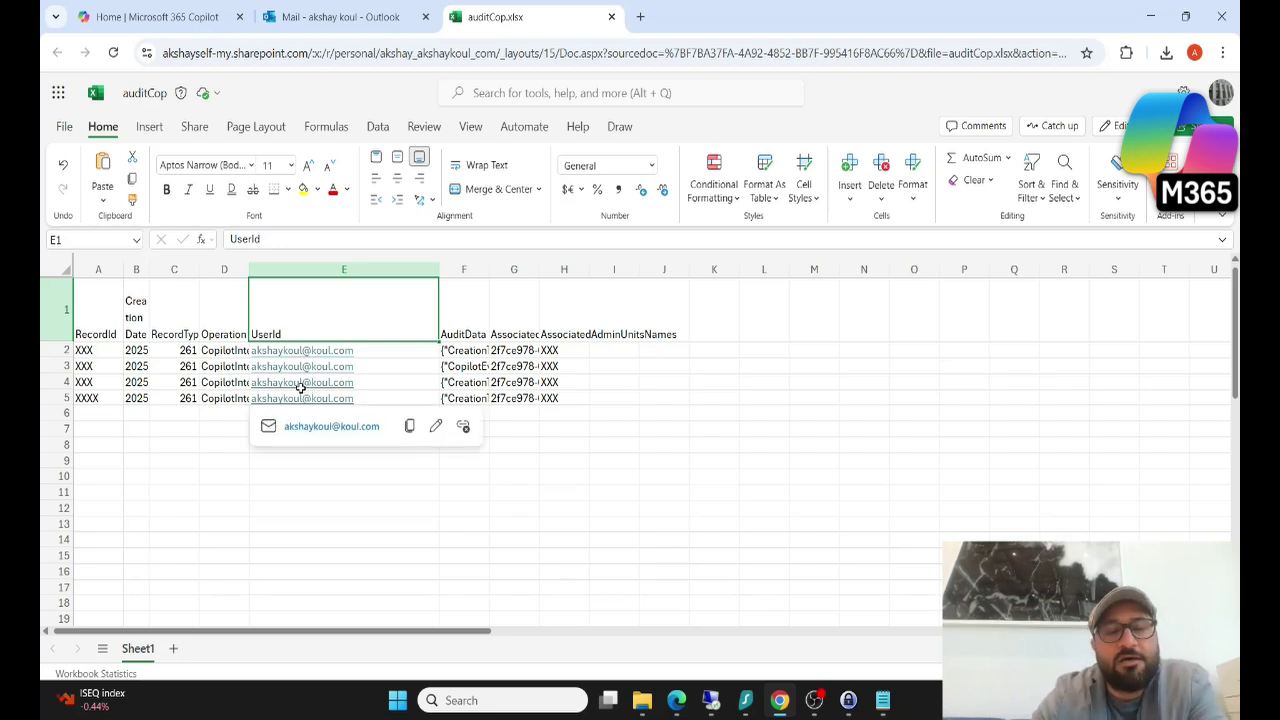
pyautogui.click(313, 506)
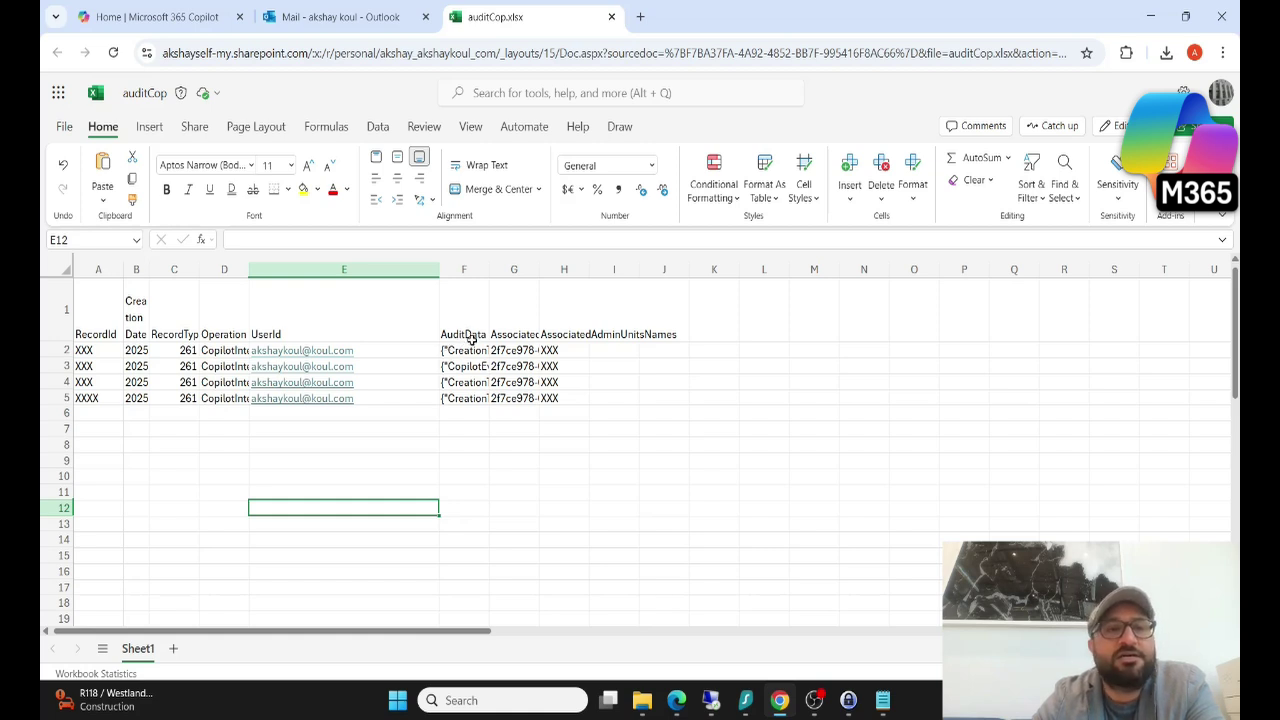
# Switch to formatJson.txt in Notepad and review the formatted audit record's structure, including its Id, UserId and ClientRegion fields.
pyautogui.click(882, 700)
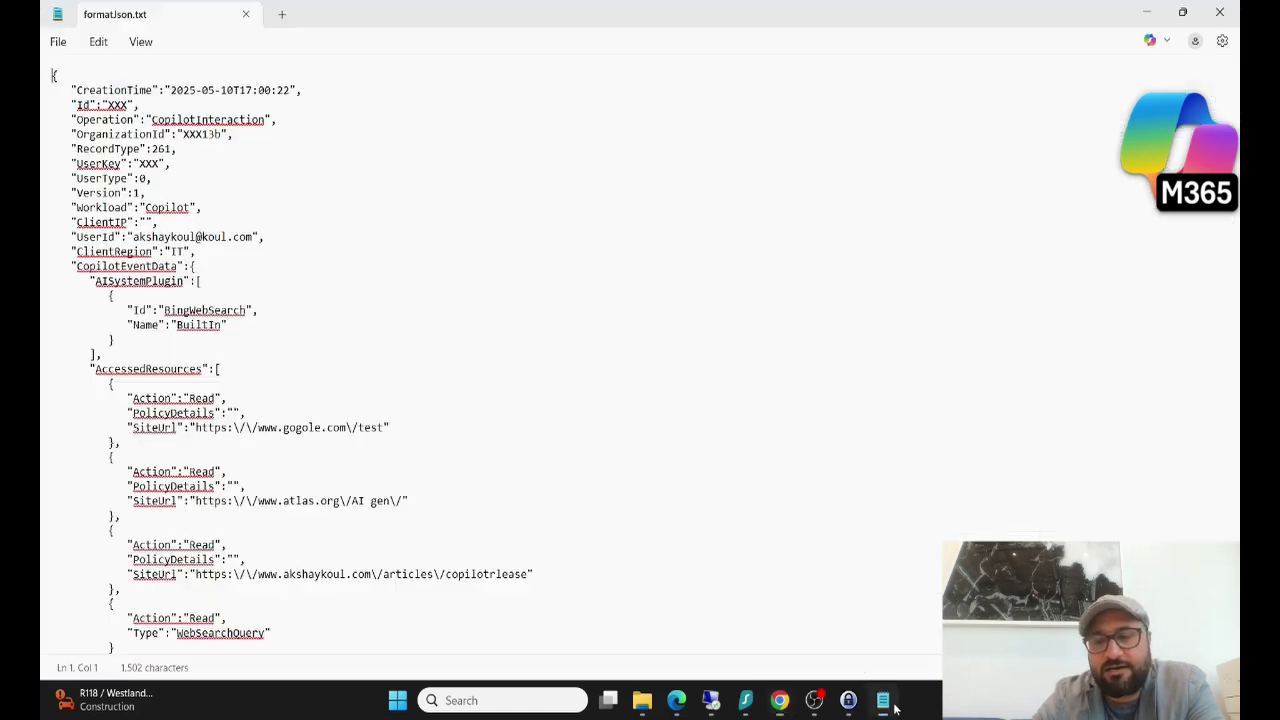
pyautogui.scroll(-5, 294, 374)
pyautogui.scroll(-3, 292, 372)
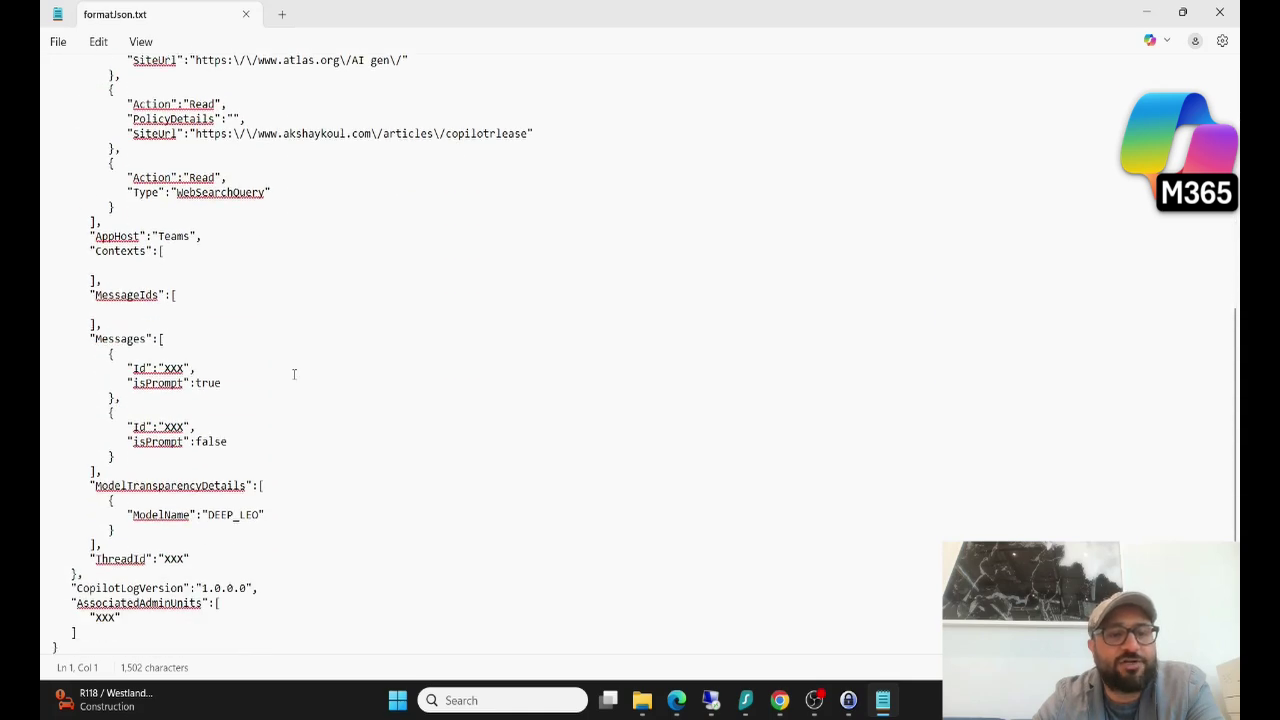
pyautogui.scroll(10, 291, 371)
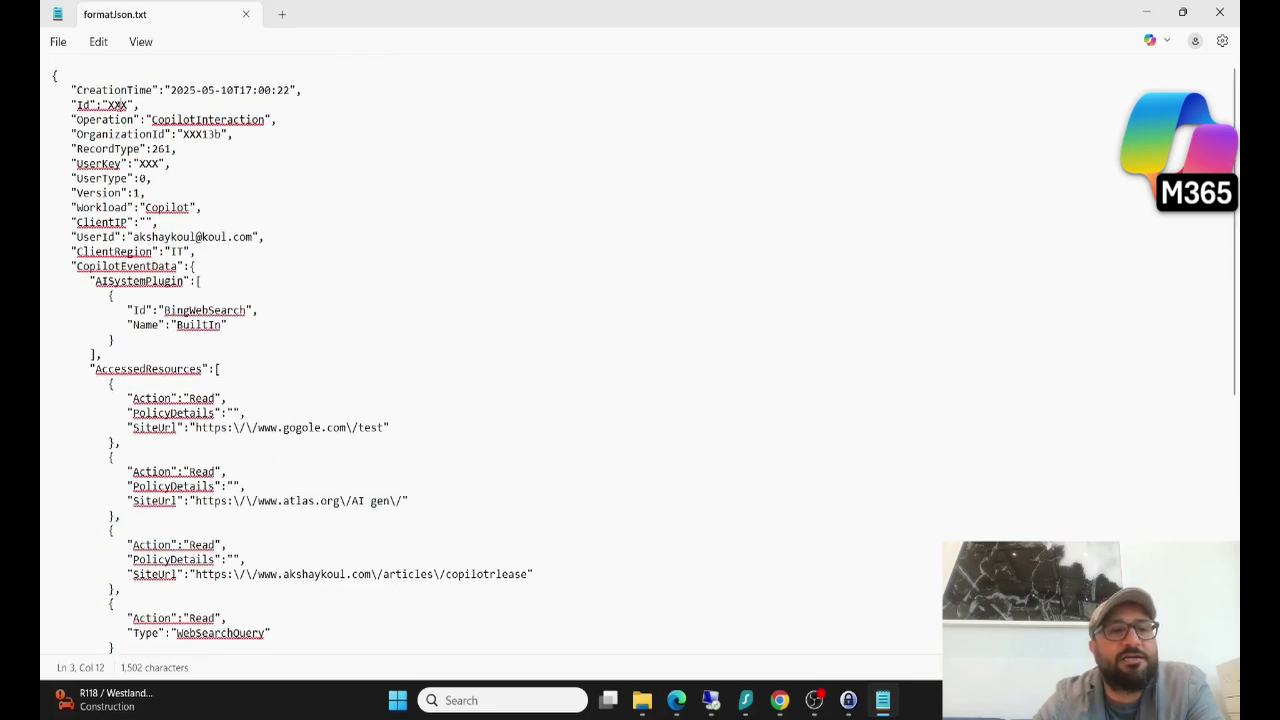
pyautogui.moveTo(107, 104); pyautogui.dragTo(146, 106)
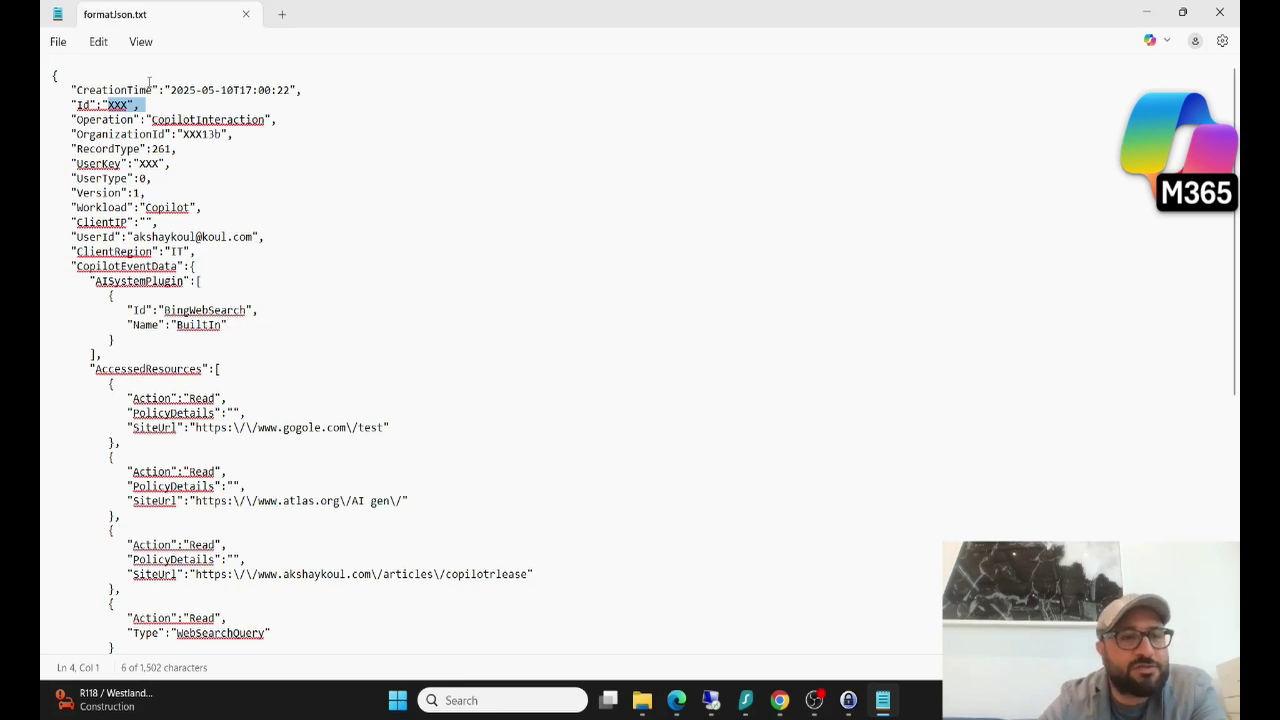
pyautogui.moveTo(73, 238); pyautogui.dragTo(305, 246)
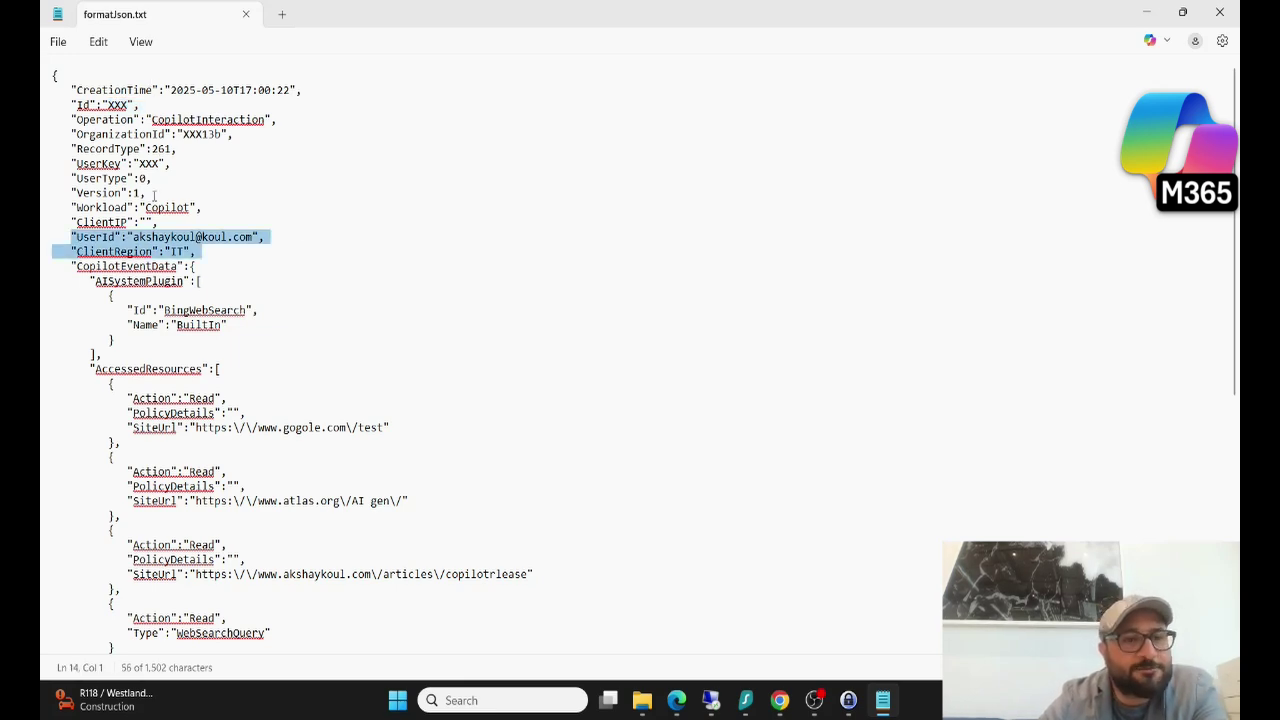
pyautogui.scroll(-3, 154, 195)
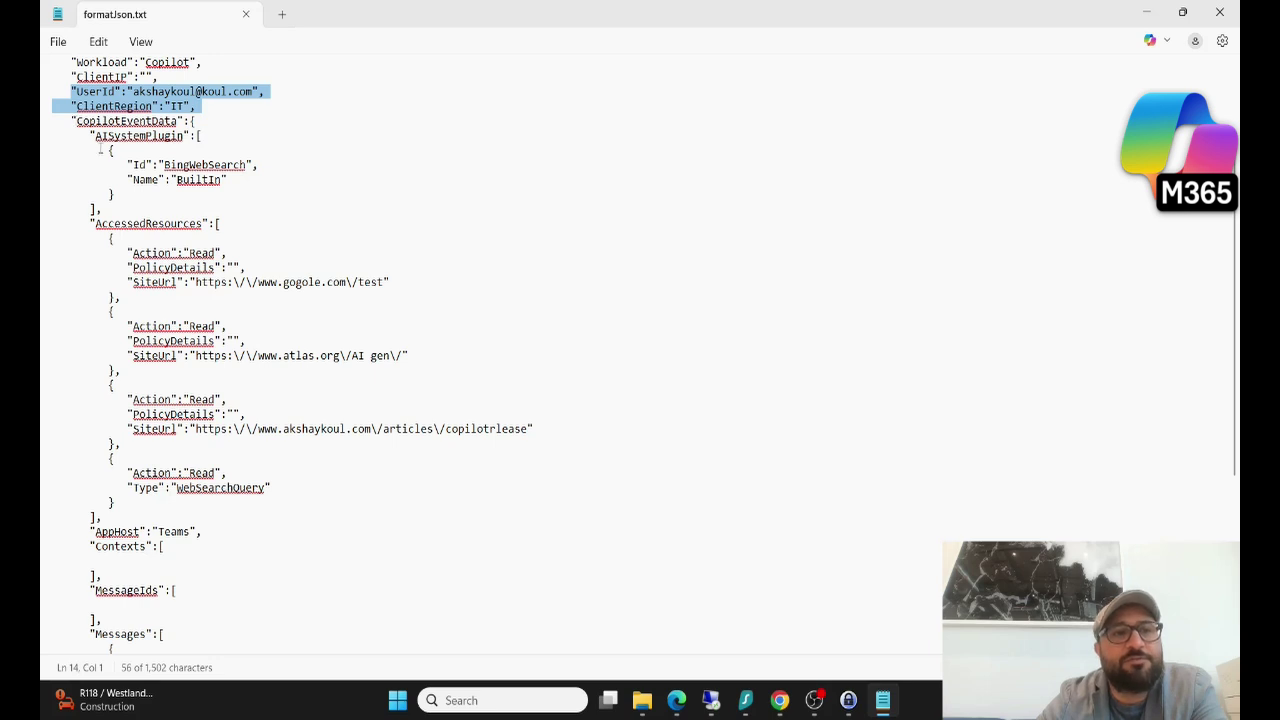
# Examine the AISystemPlugin and AccessedResources sections within CopilotEventData.
pyautogui.moveTo(88, 137); pyautogui.dragTo(99, 209)
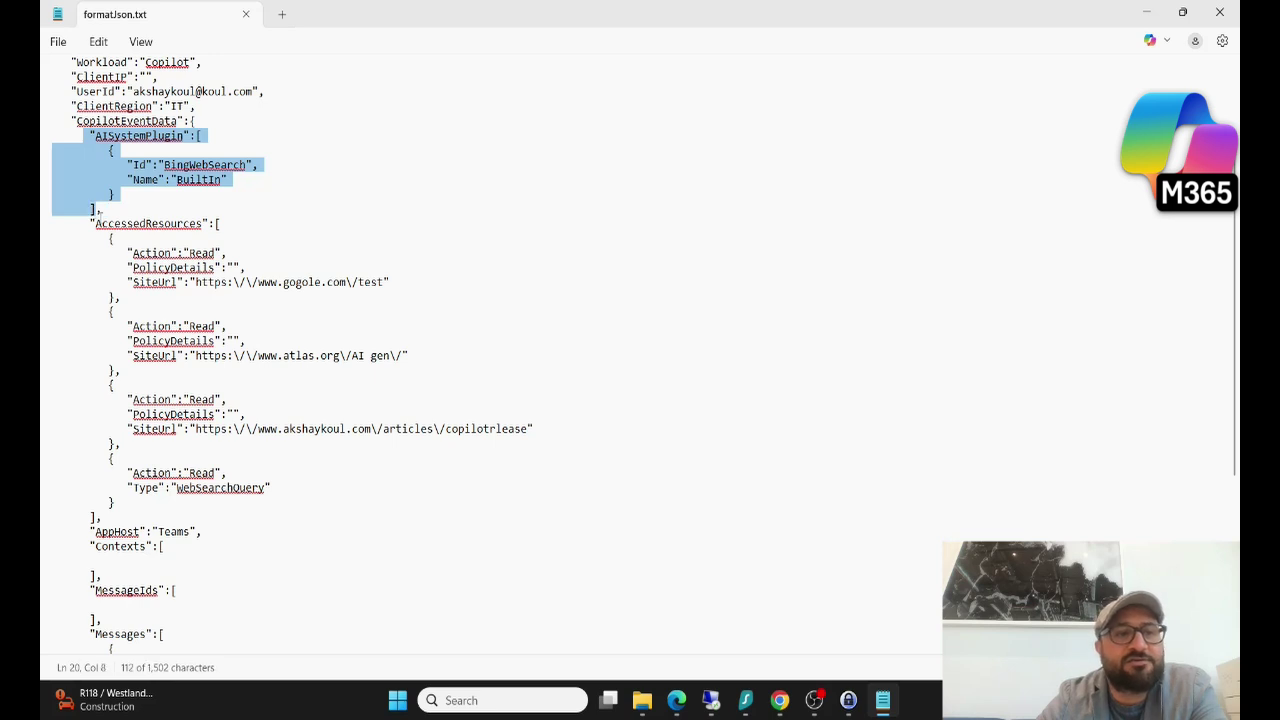
pyautogui.moveTo(190, 224); pyautogui.dragTo(303, 504)
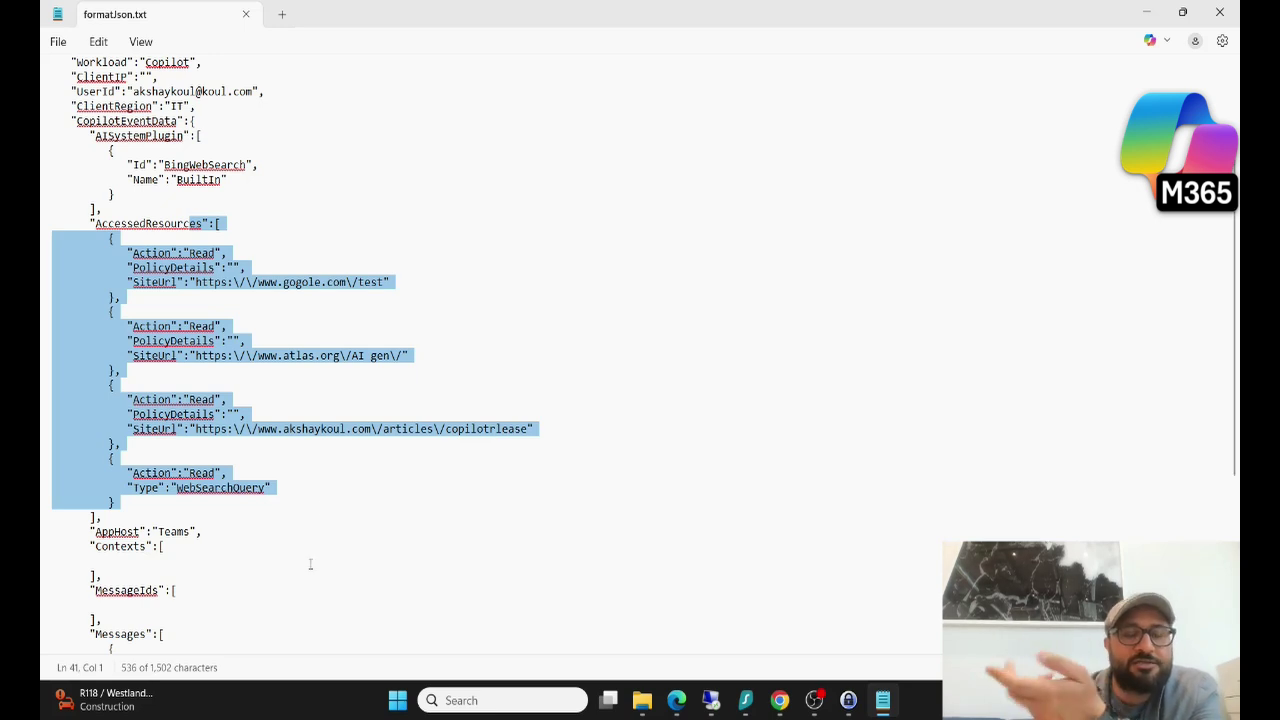
pyautogui.click(252, 214)
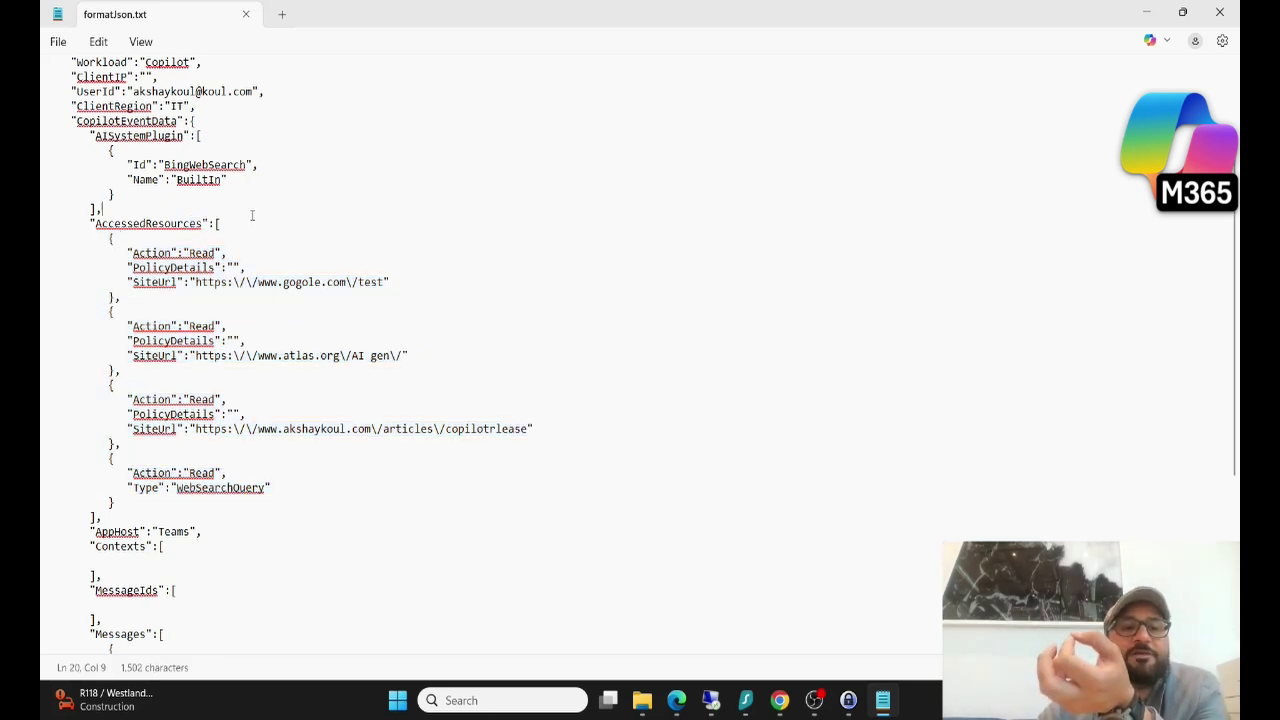
pyautogui.moveTo(96, 137); pyautogui.dragTo(248, 168)
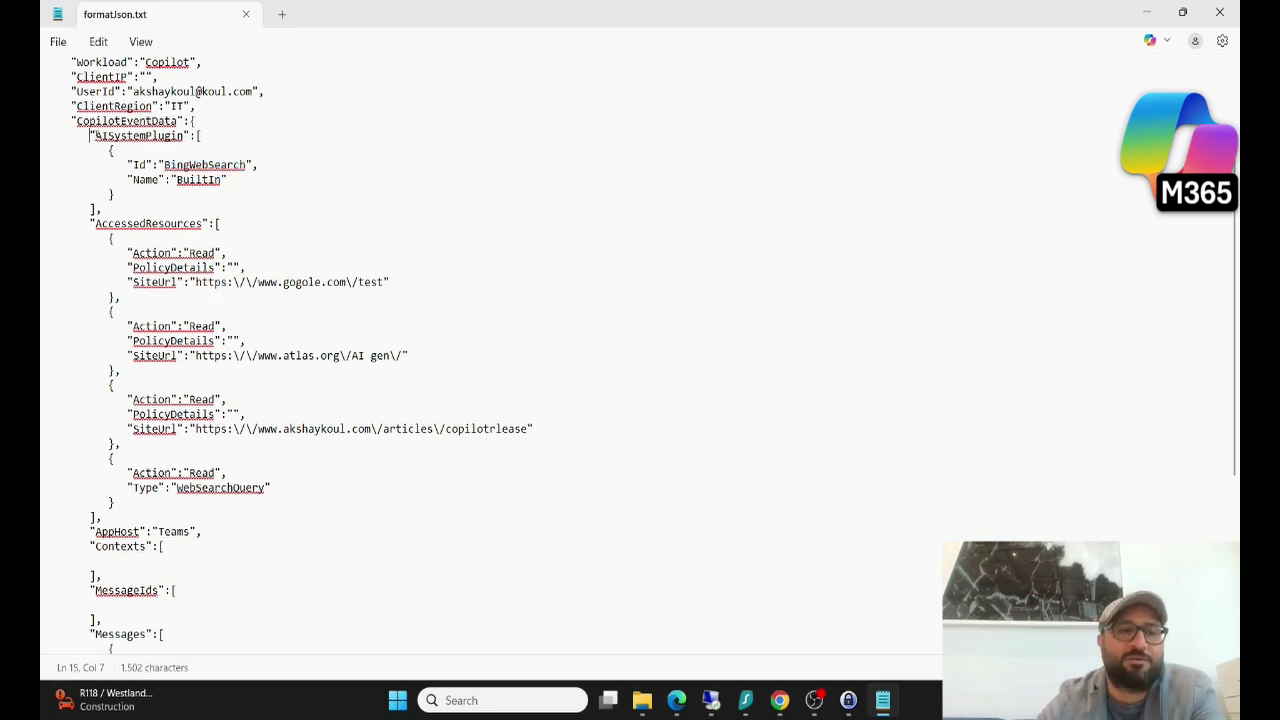
pyautogui.moveTo(92, 135); pyautogui.dragTo(263, 191)
# Examine the AppHost field in the Copilot event data to identify which application hosted the interaction.
pyautogui.scroll(-6, 242, 339)
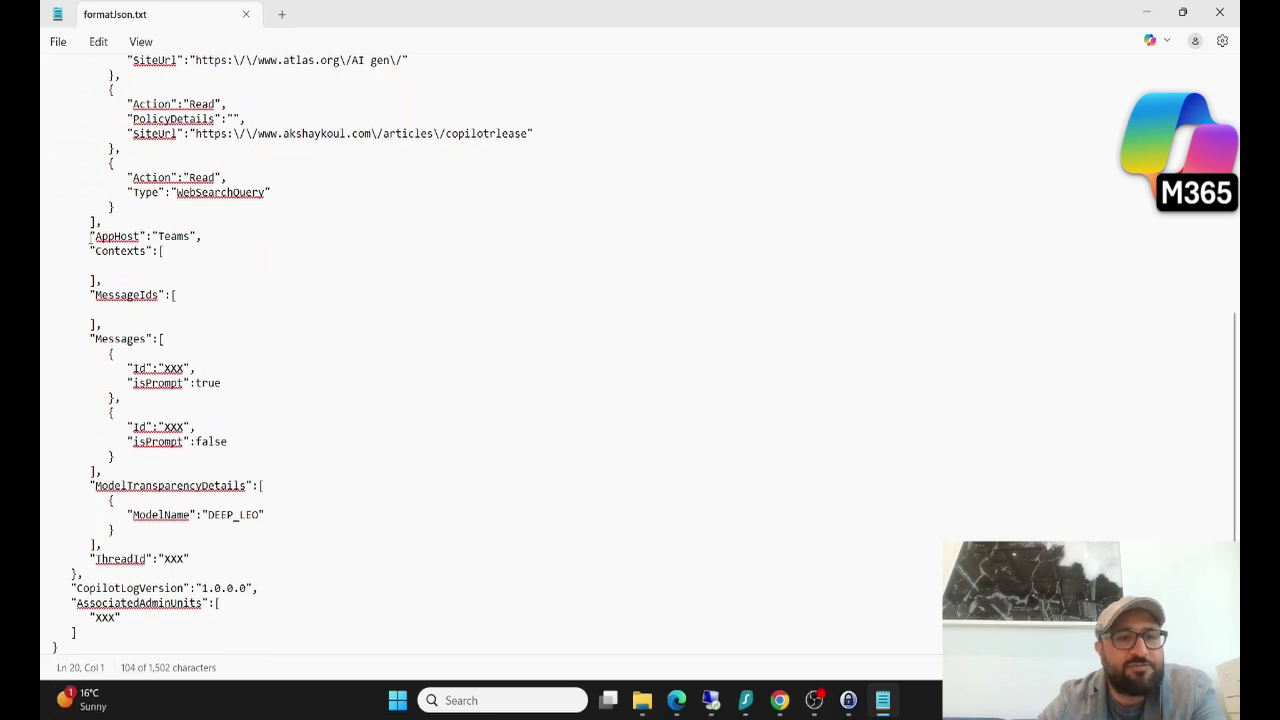
pyautogui.click(88, 236)
pyautogui.moveTo(88, 236); pyautogui.dragTo(230, 236)
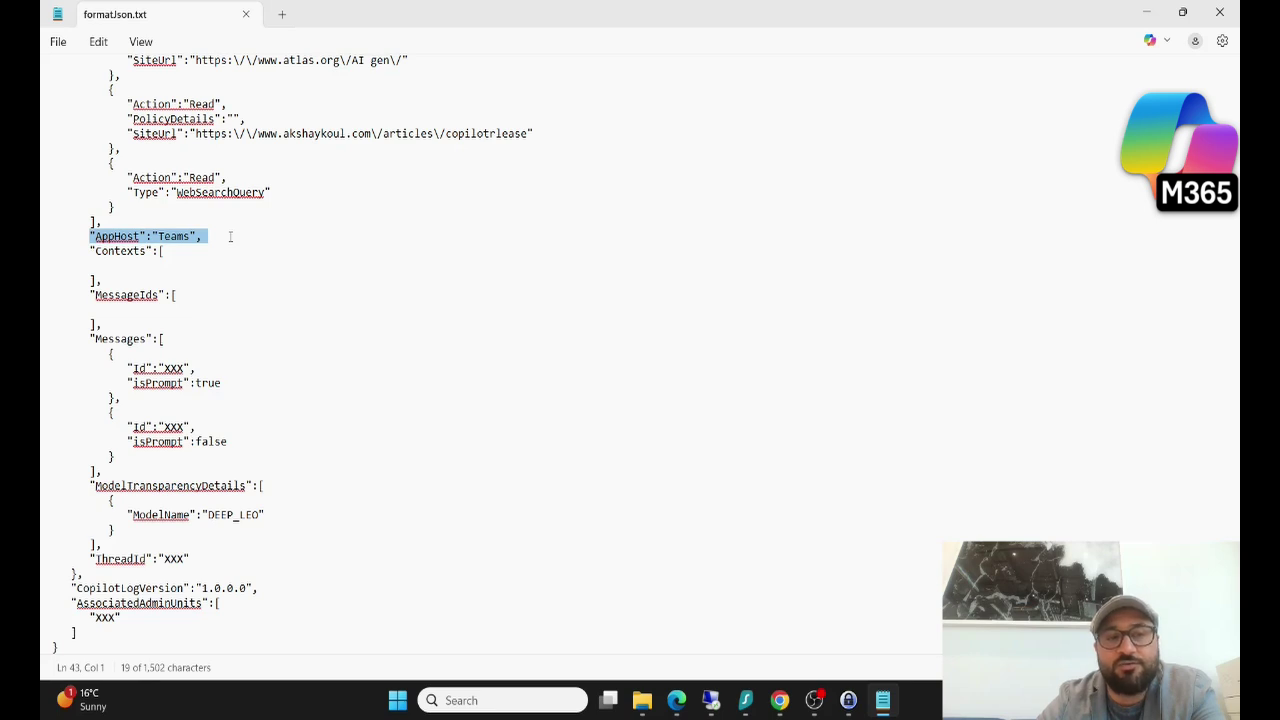
pyautogui.click(172, 236)
pyautogui.doubleClick(172, 236)
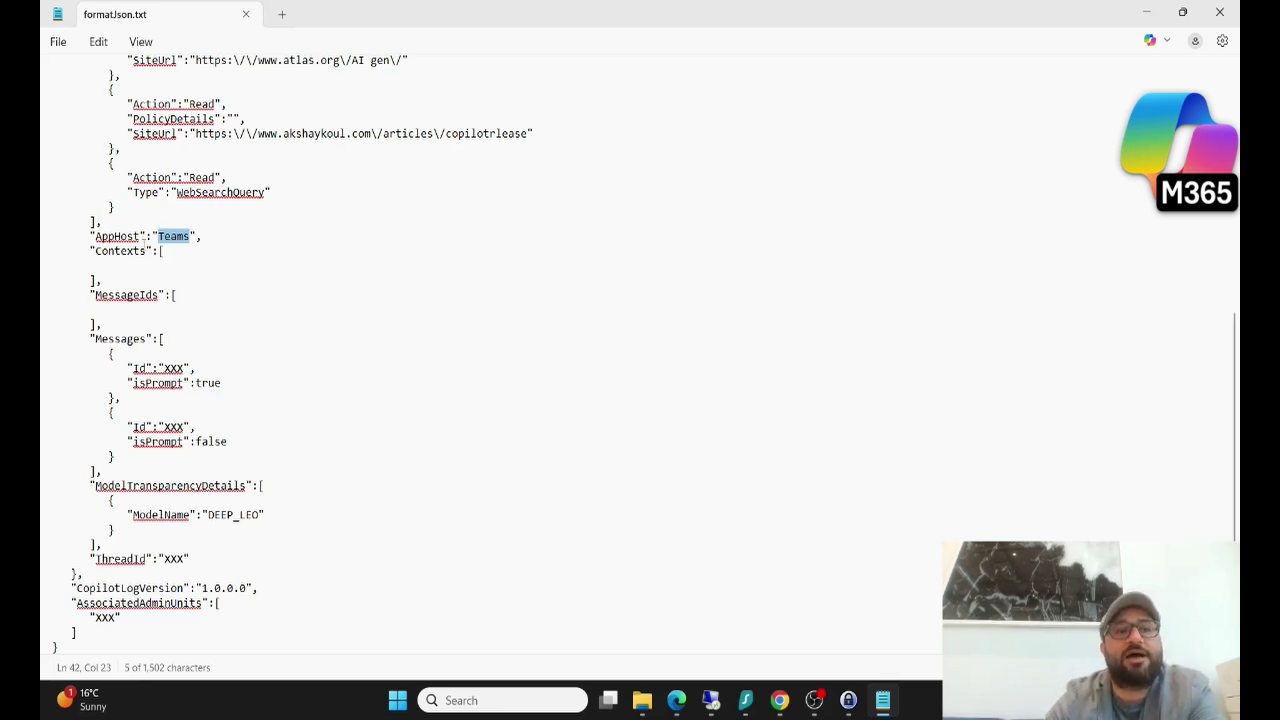
pyautogui.moveTo(78, 237); pyautogui.dragTo(229, 237)
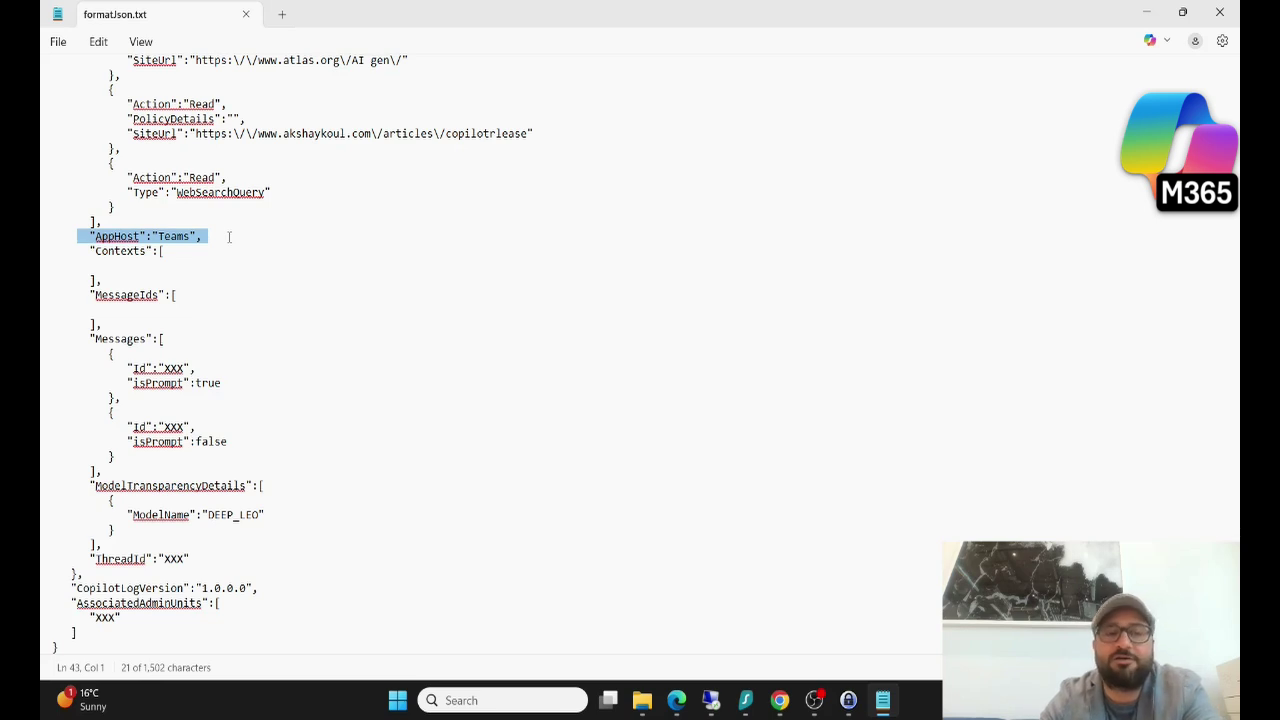
pyautogui.click(145, 261)
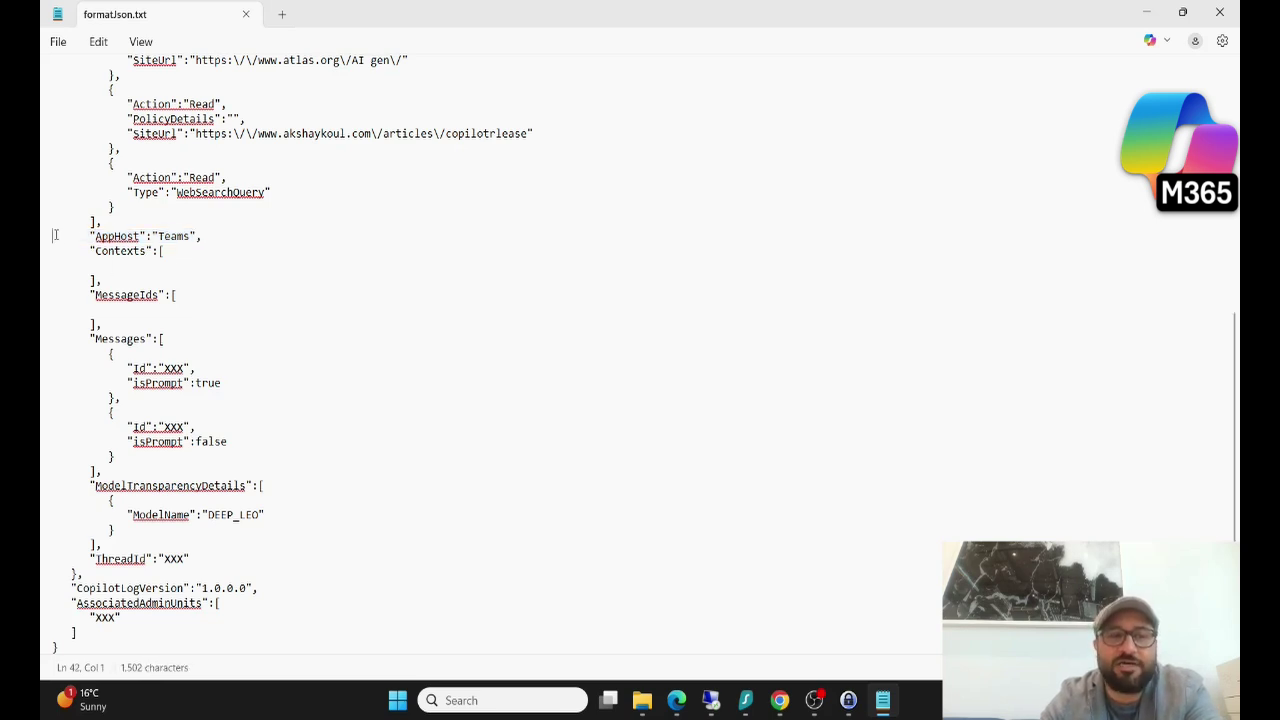
pyautogui.moveTo(55, 236); pyautogui.dragTo(361, 236)
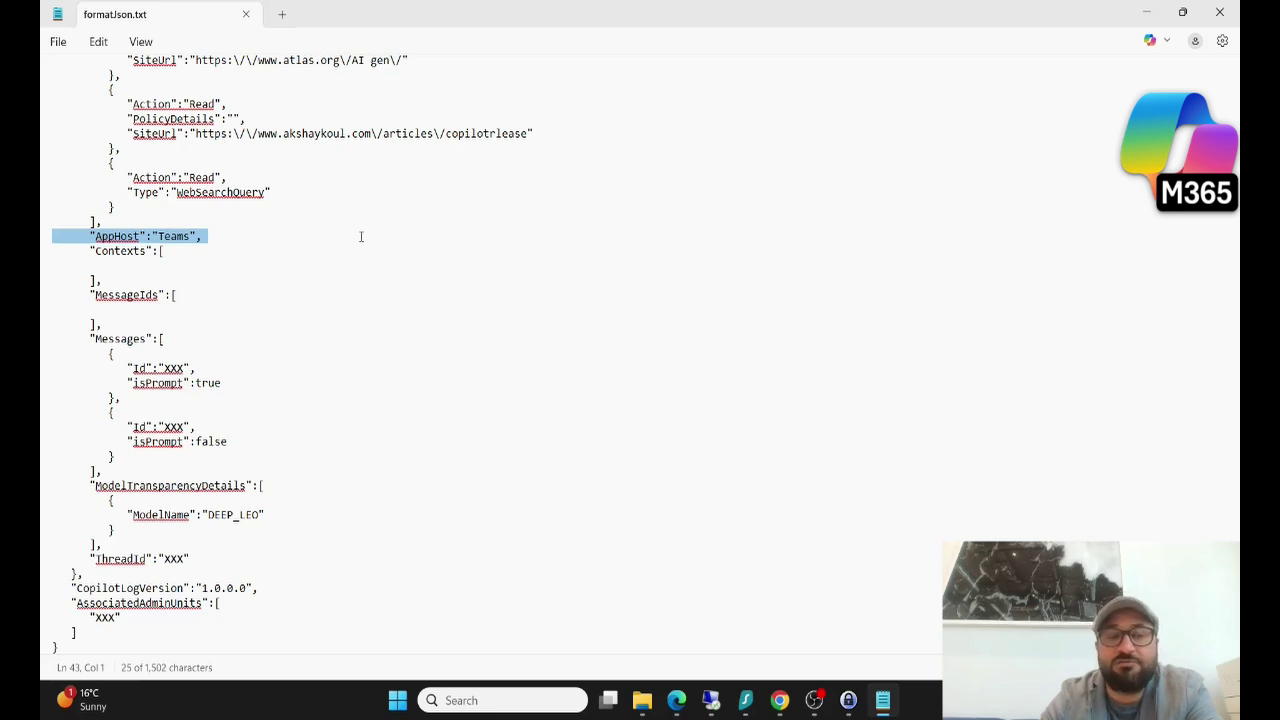
pyautogui.click(133, 240)
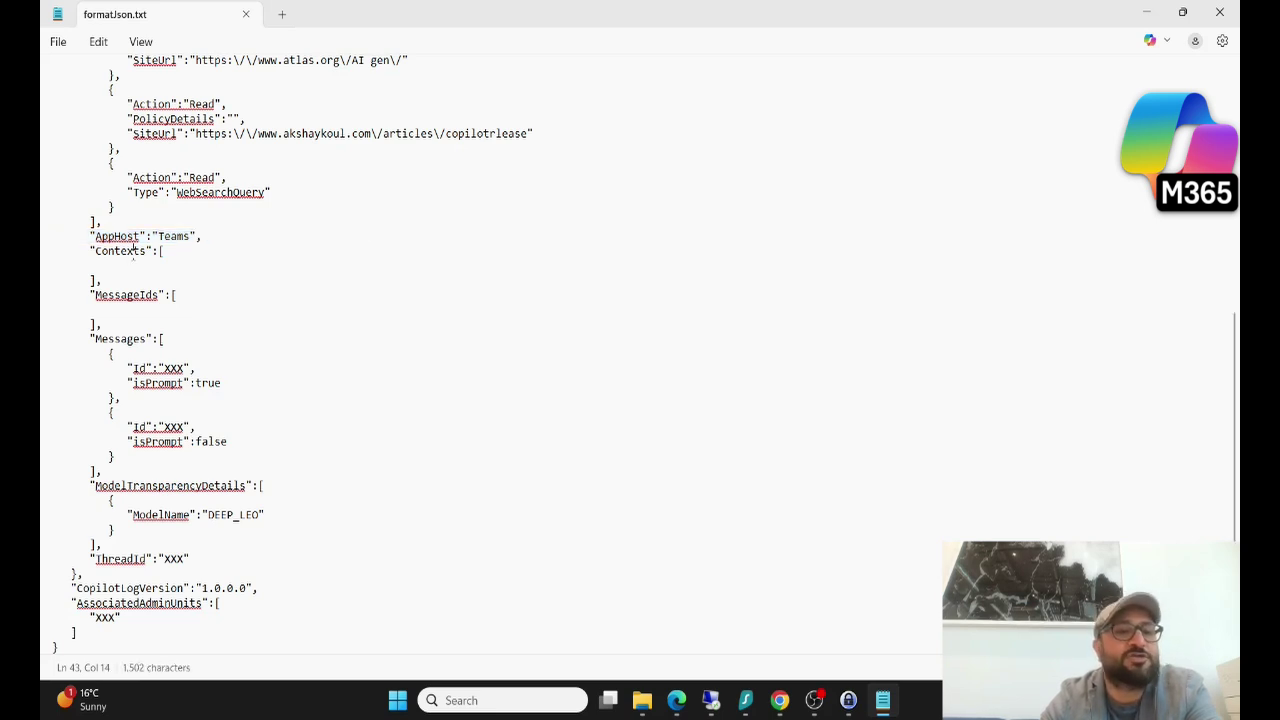
pyautogui.moveTo(87, 235); pyautogui.dragTo(244, 237)
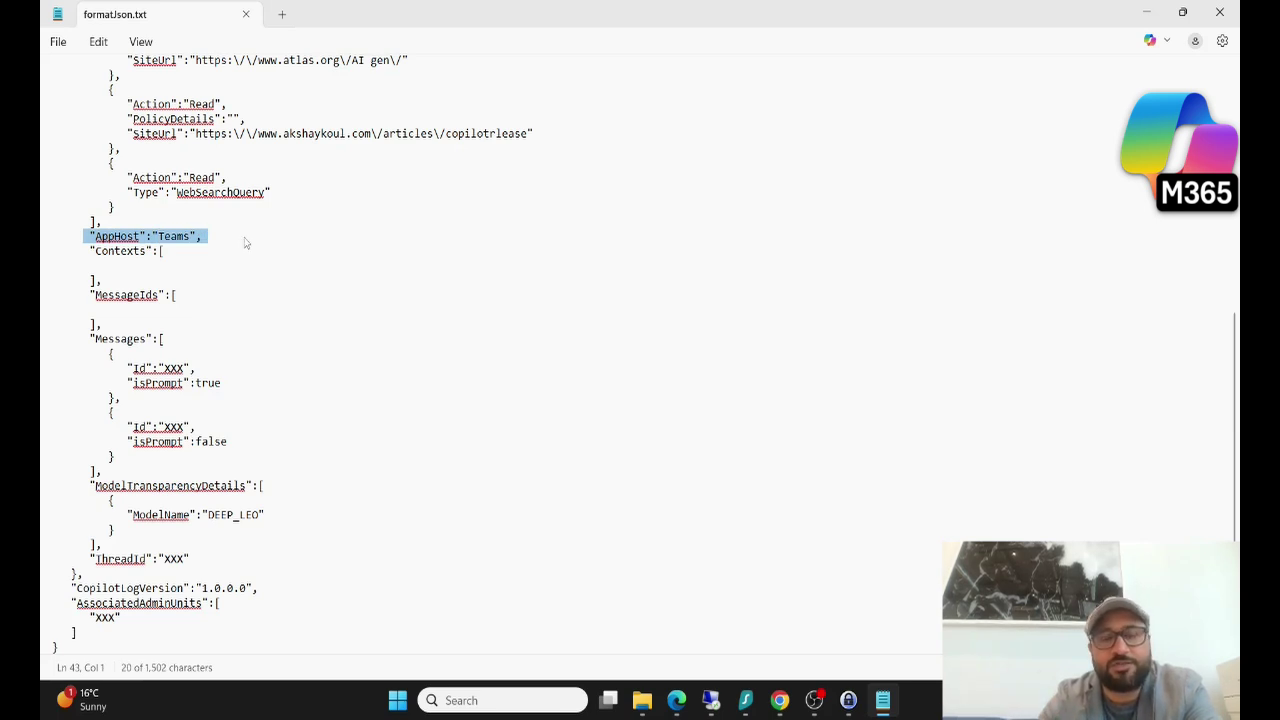
pyautogui.click(100, 265)
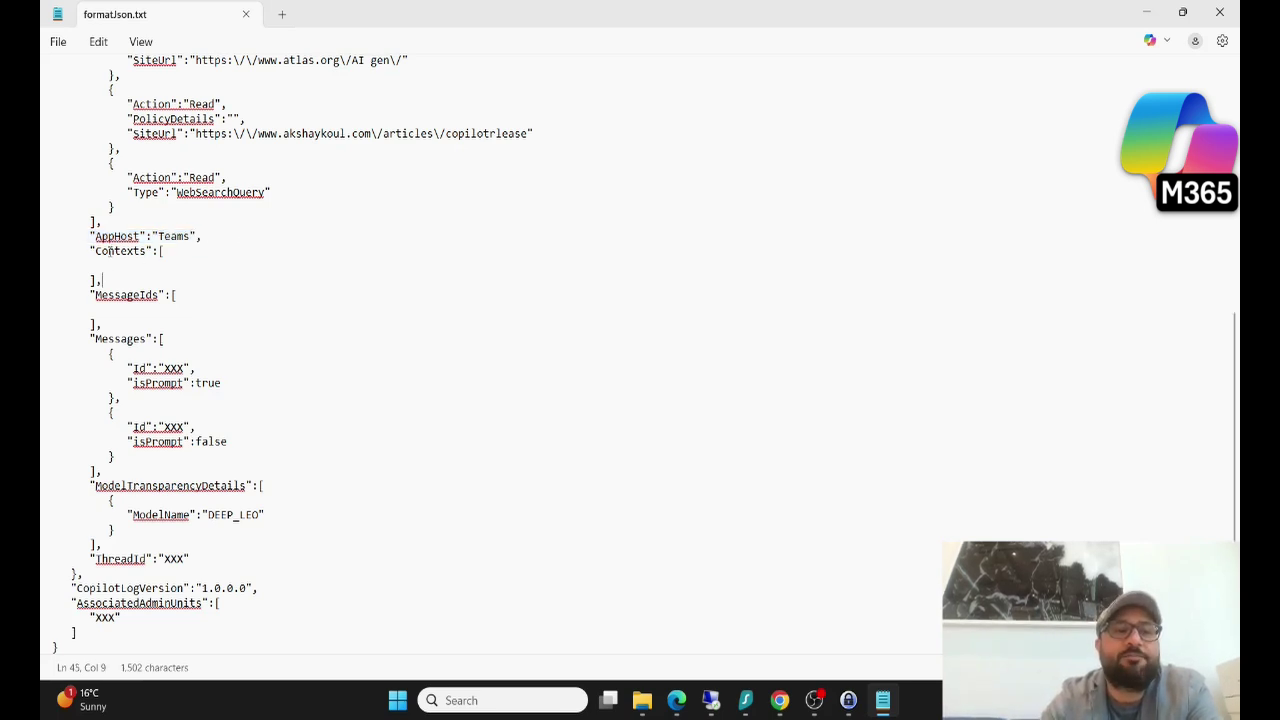
pyautogui.moveTo(79, 236); pyautogui.dragTo(250, 237)
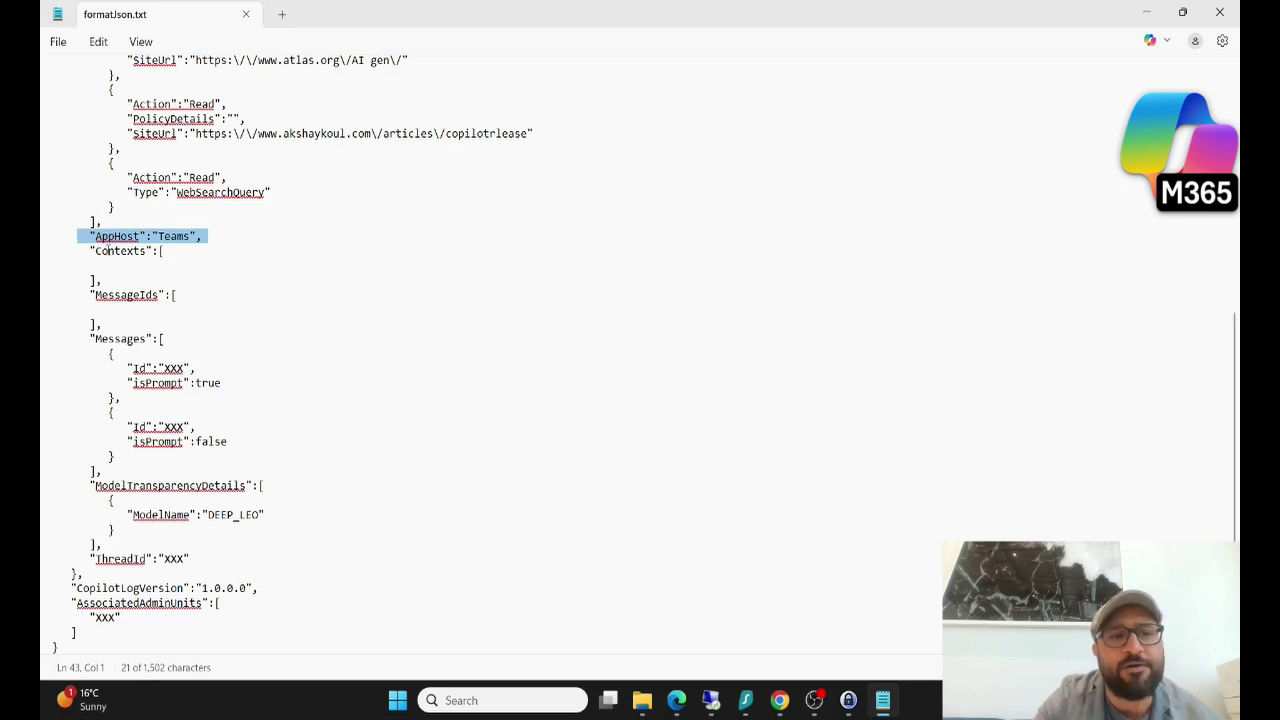
pyautogui.tripleClick(251, 242)
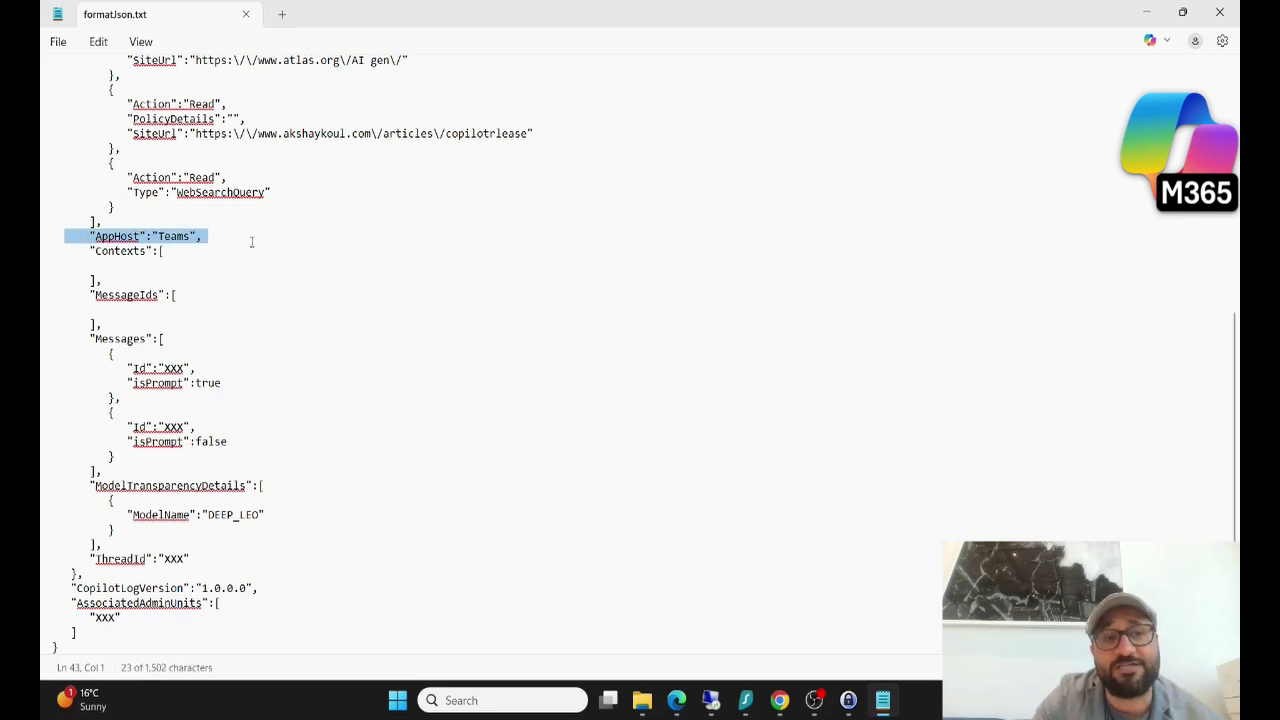
pyautogui.moveTo(251, 242); pyautogui.dragTo(254, 256)
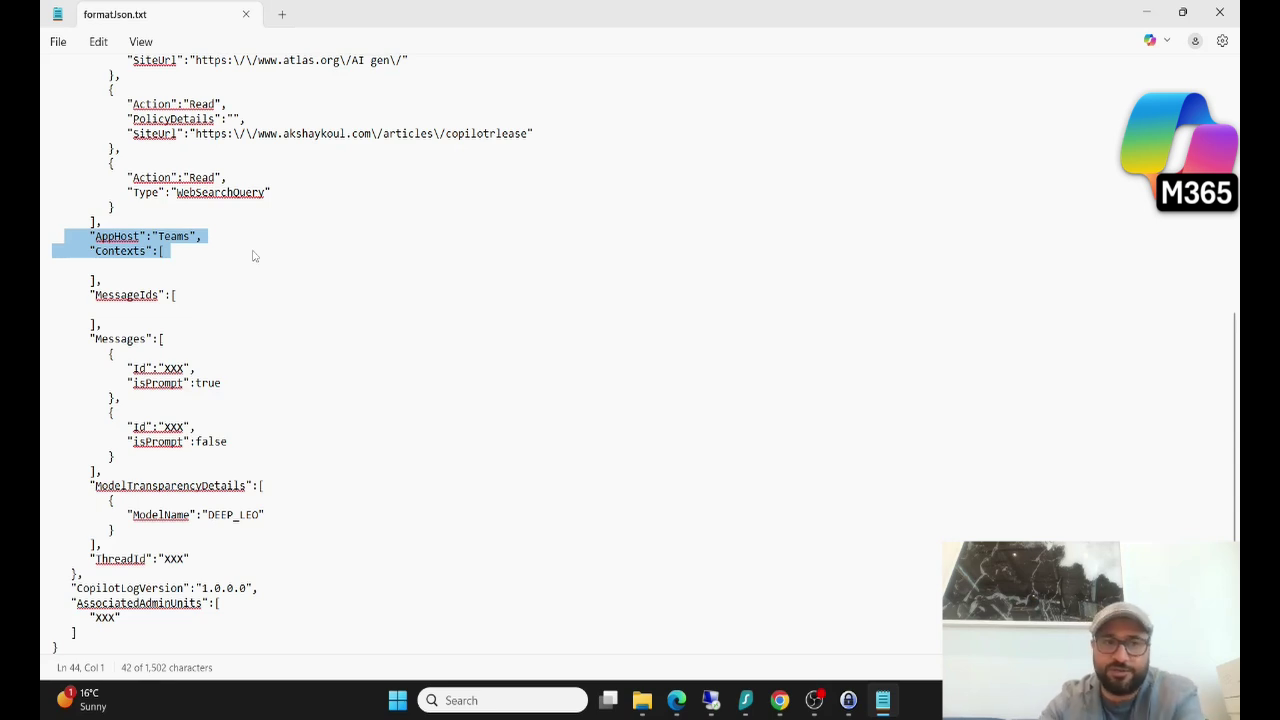
pyautogui.click(254, 256)
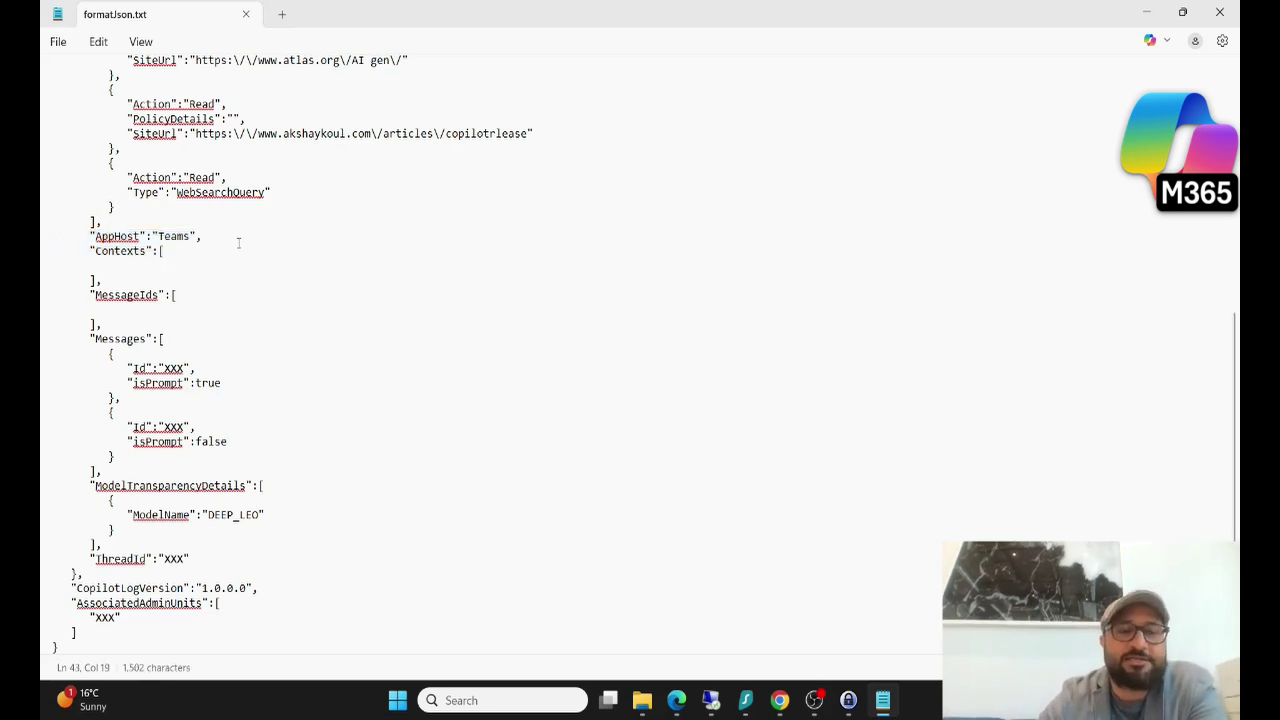
pyautogui.moveTo(234, 240); pyautogui.dragTo(42, 240)
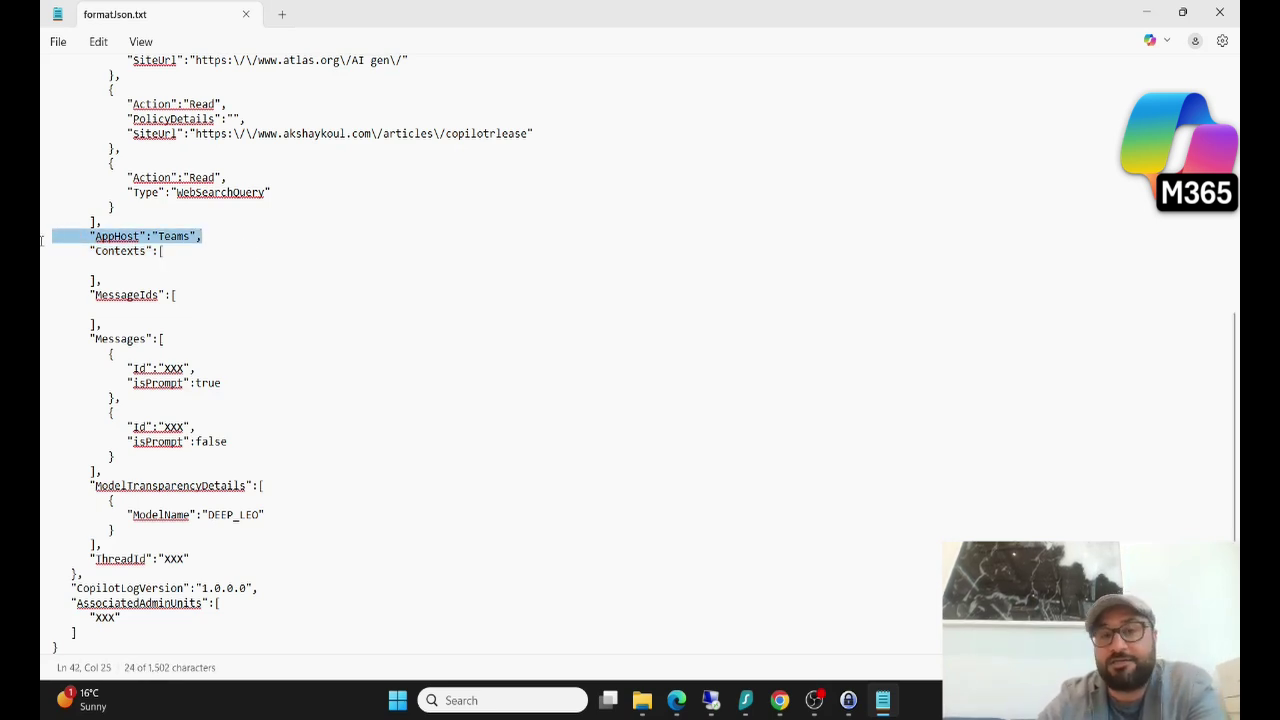
# Look over the whole JSON record again and highlight the UserId value that identifies the user.
pyautogui.scroll(10, 347, 314)
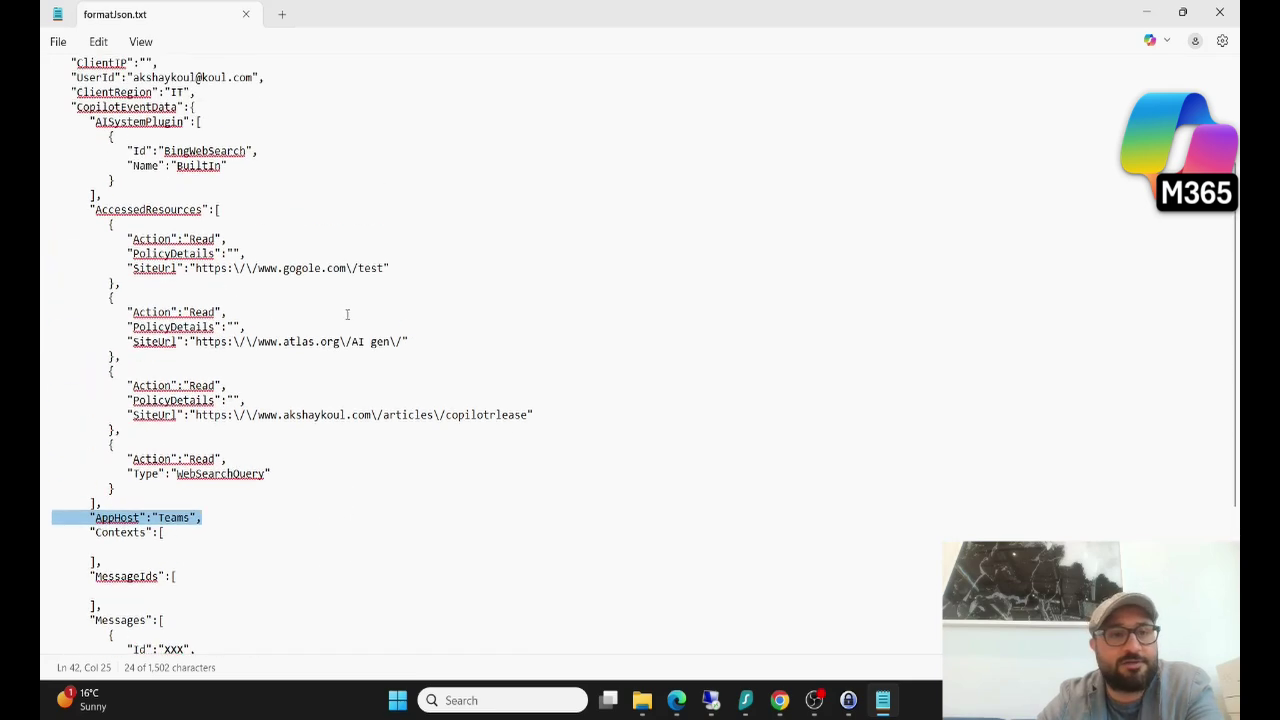
pyautogui.scroll(-10, 348, 316)
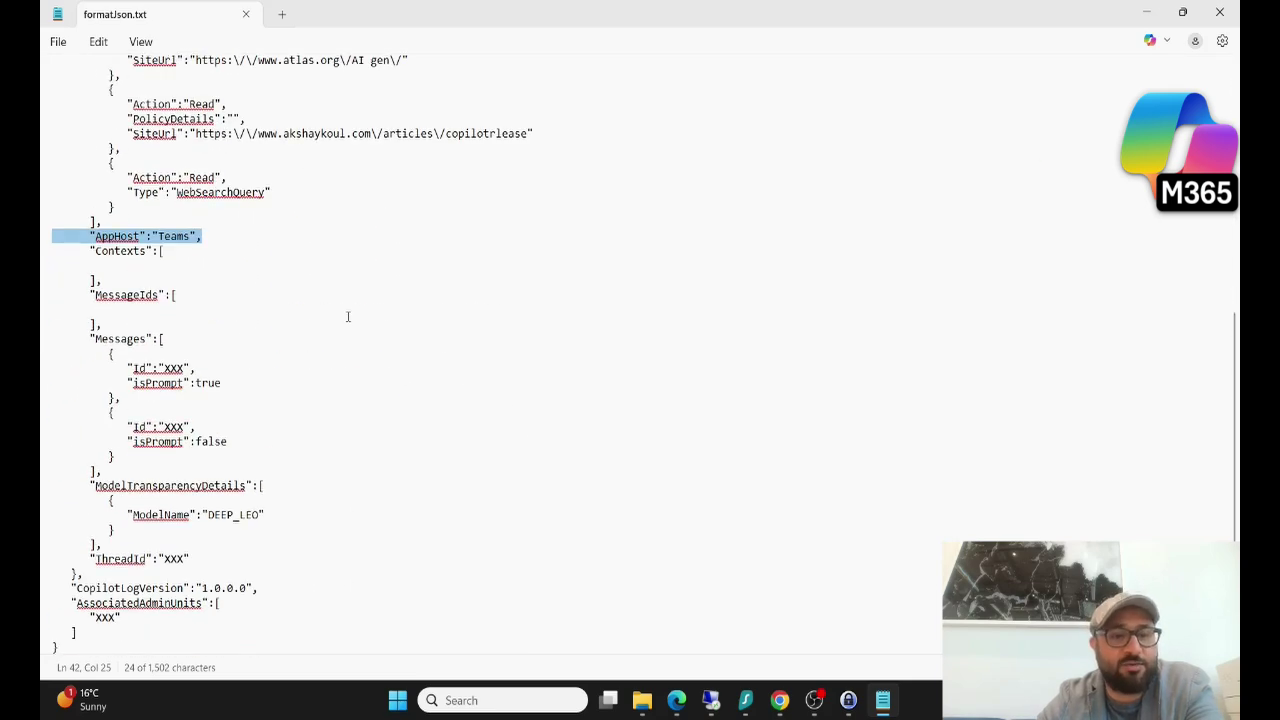
pyautogui.scroll(10, 360, 373)
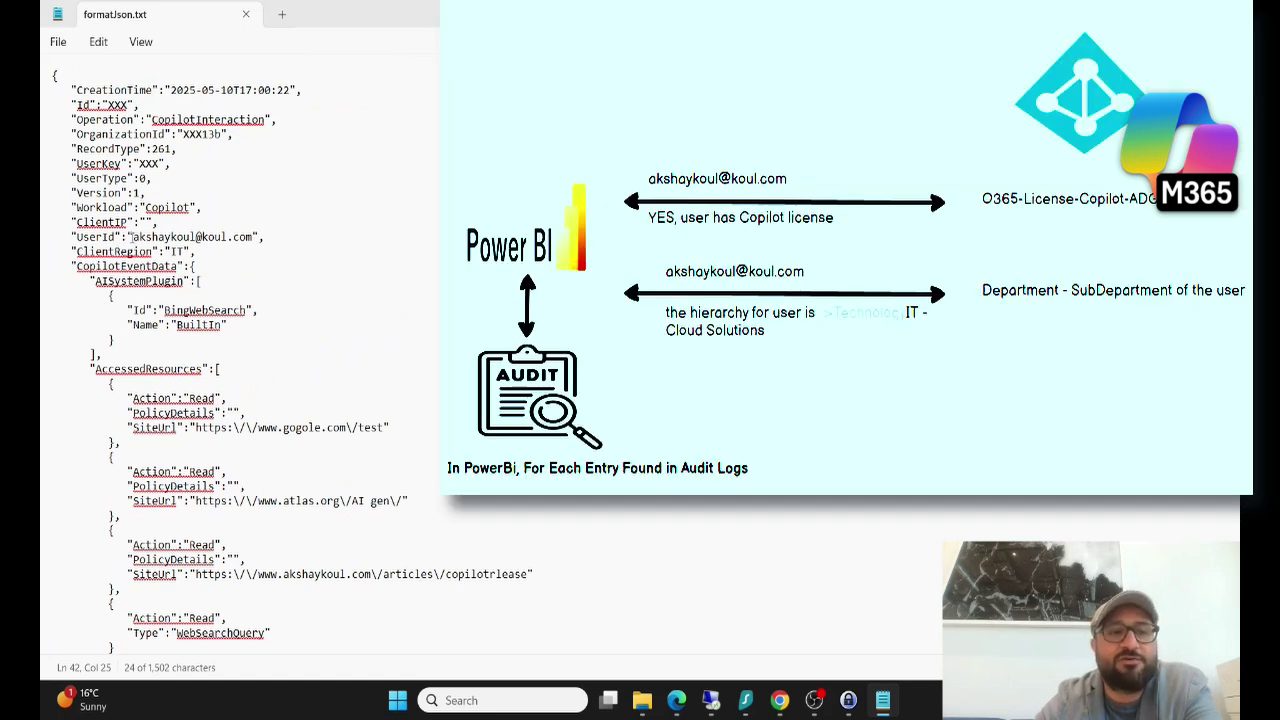
pyautogui.moveTo(131, 237); pyautogui.dragTo(253, 237)
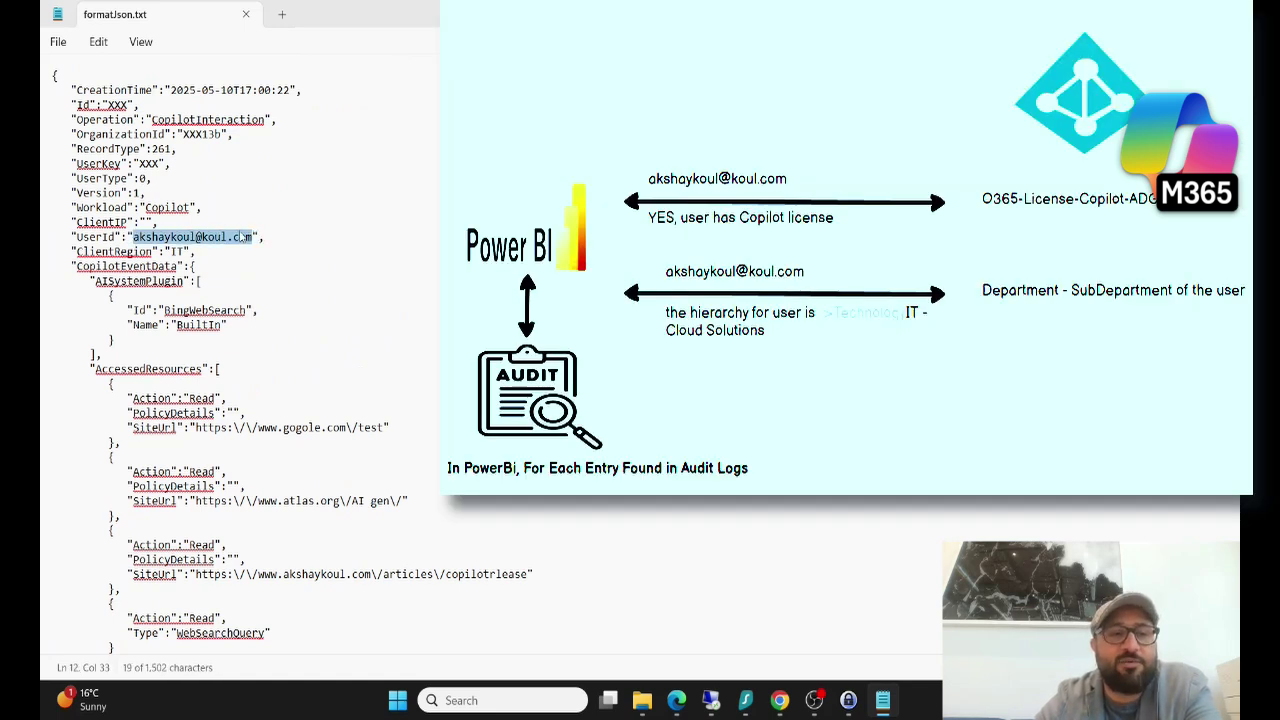